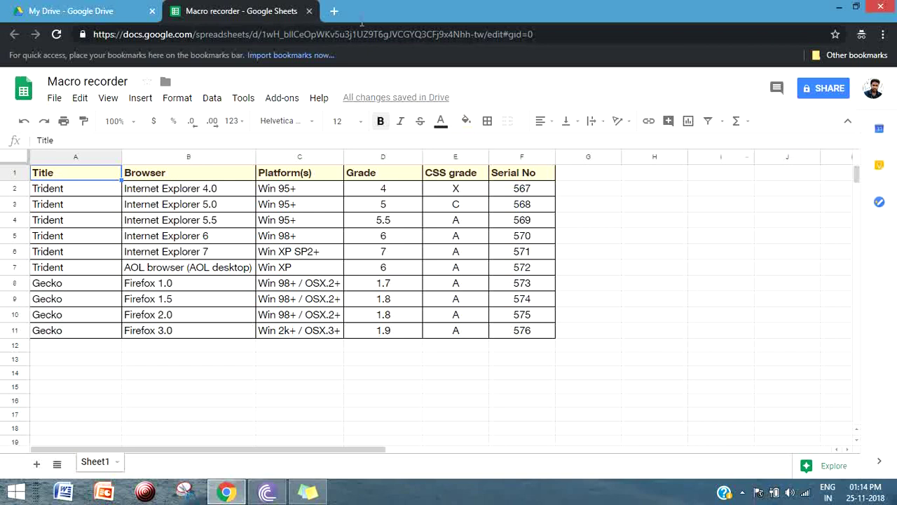
Step: Start recording a new macro using absolute references
{"action": "left_click", "coordinate": [202, 208]}
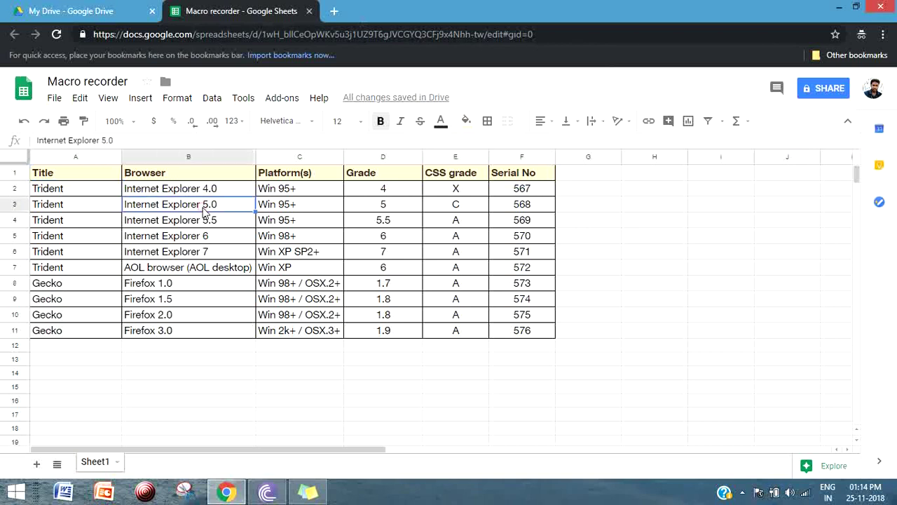
{"action": "left_click", "coordinate": [243, 99]}
{"action": "mouse_move", "coordinate": [273, 174]}
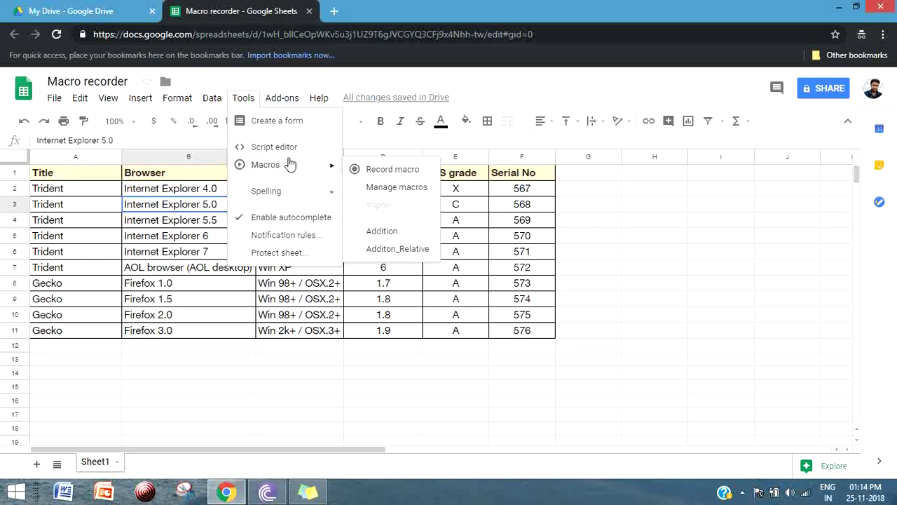
{"action": "left_click", "coordinate": [386, 170]}
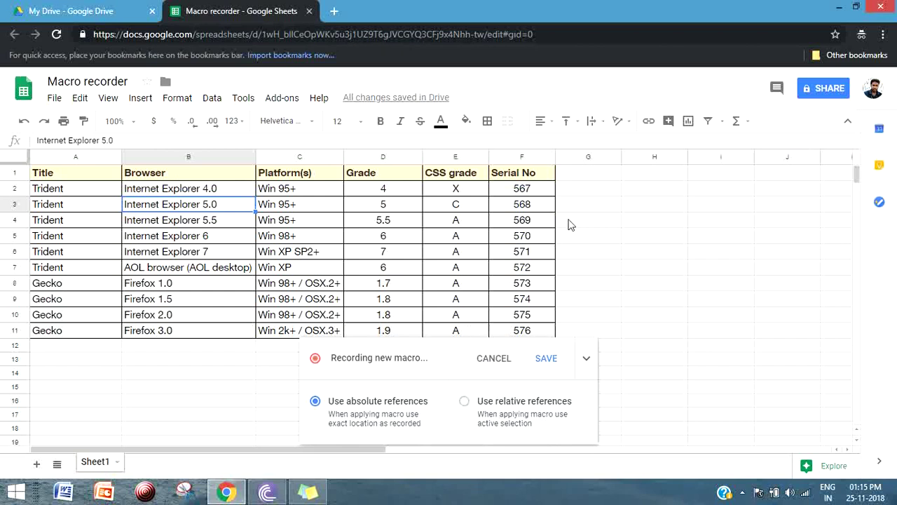
Step: Enter the formula =ADD(4,5) in cell G2 while the macro is recording
{"action": "left_click", "coordinate": [157, 363]}
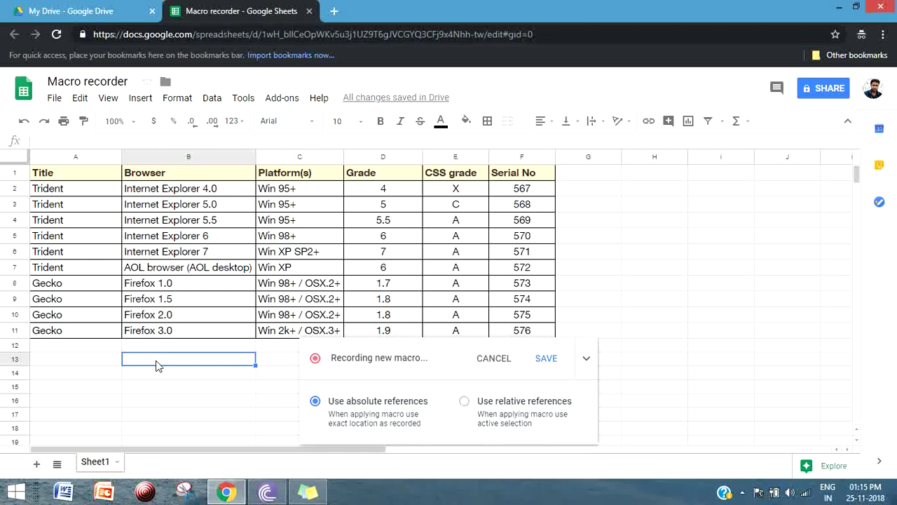
{"action": "left_click", "coordinate": [202, 193]}
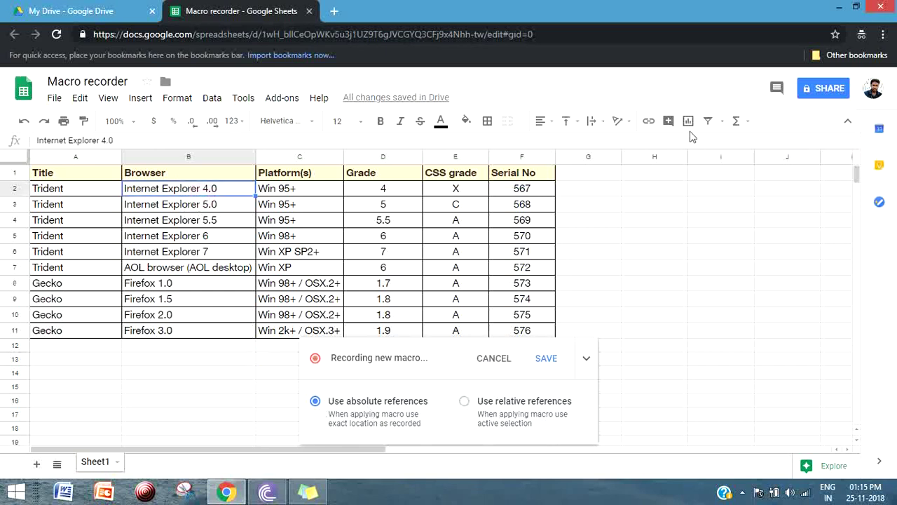
{"action": "left_click", "coordinate": [607, 189]}
{"action": "type", "text": "="}
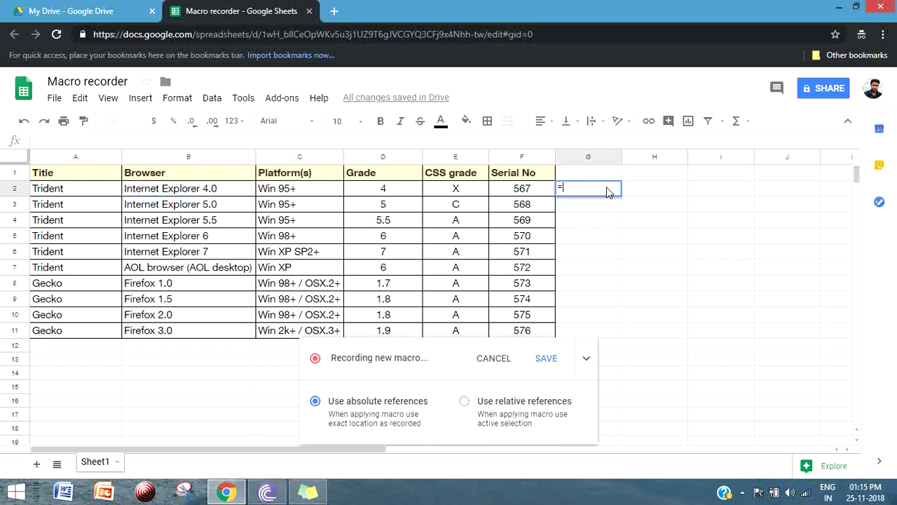
{"action": "type", "text": "ADD(4,5)"}
{"action": "key", "text": "Return"}
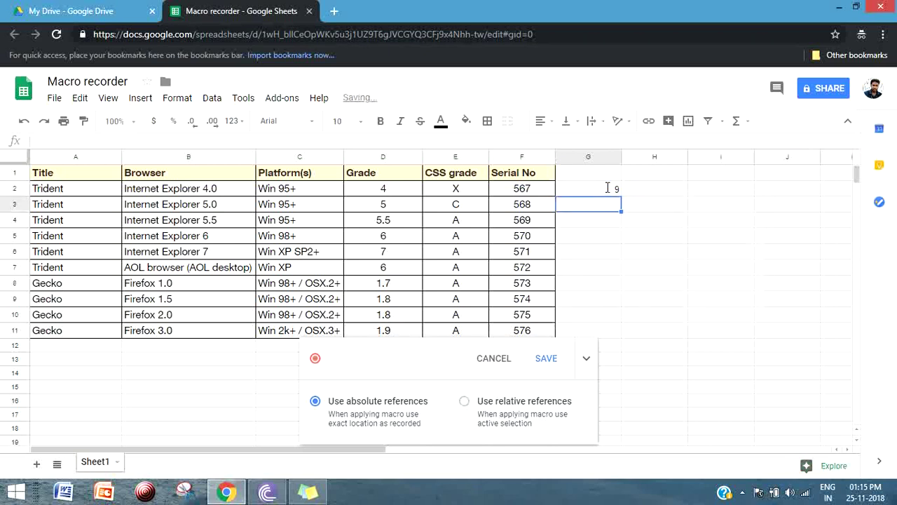
Step: Finish the recording and save the macro under the name Addition_Abs, without a shortcut number
{"action": "left_click", "coordinate": [546, 358]}
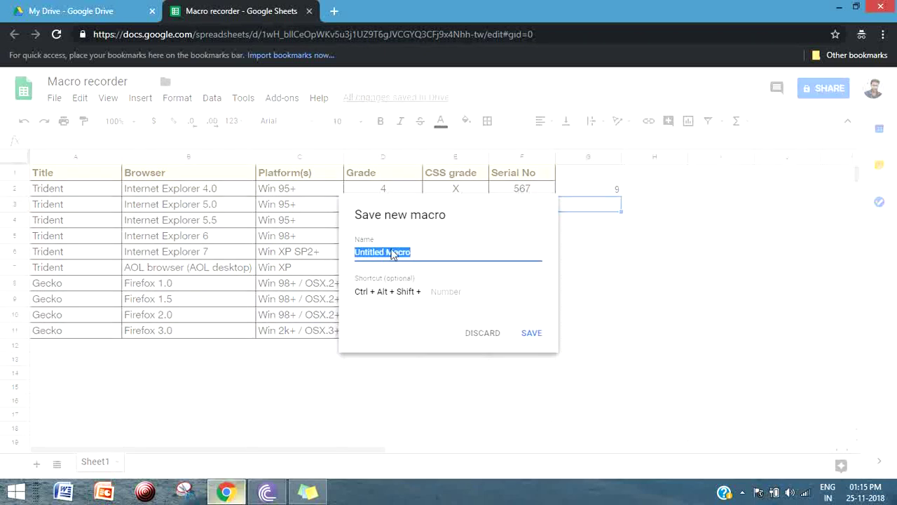
{"action": "type", "text": "Ma"}
{"action": "key", "text": "BackSpace"}
{"action": "key", "text": "BackSpace"}
{"action": "type", "text": "Addit"}
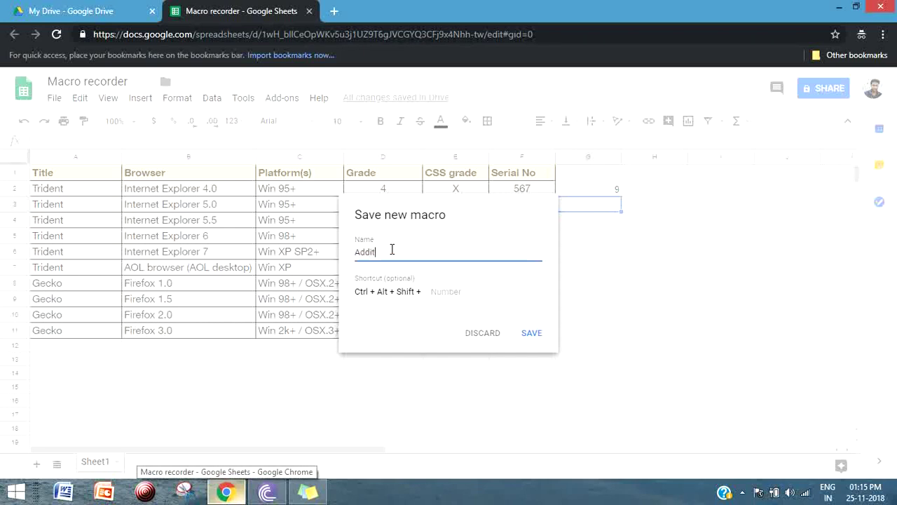
{"action": "type", "text": "ion_Abs"}
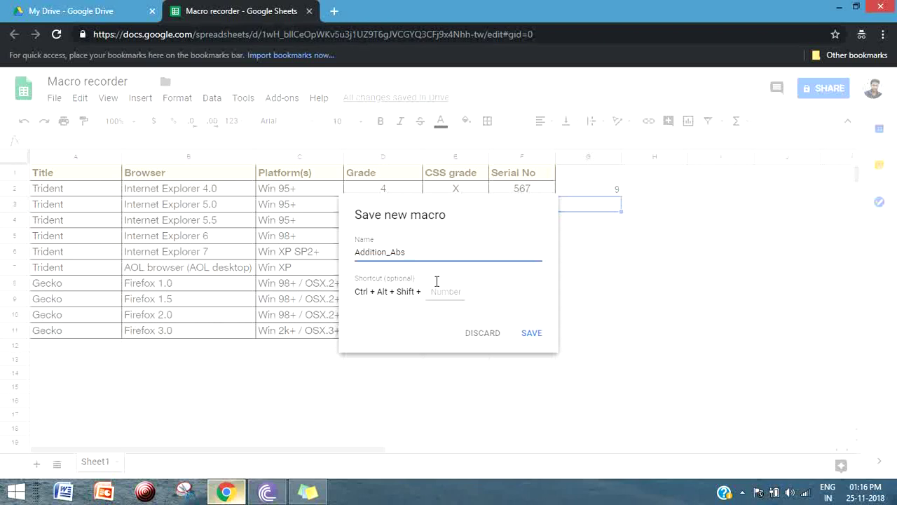
{"action": "left_click", "coordinate": [529, 332]}
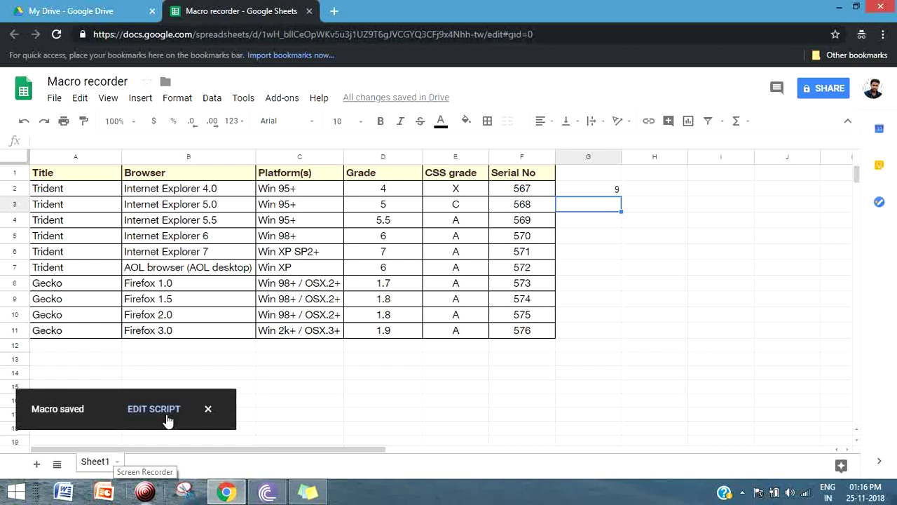
Step: Open the script of the saved macro and examine the code lines of the Addition_Abs function
{"action": "left_click", "coordinate": [168, 419]}
{"action": "left_click", "coordinate": [291, 9]}
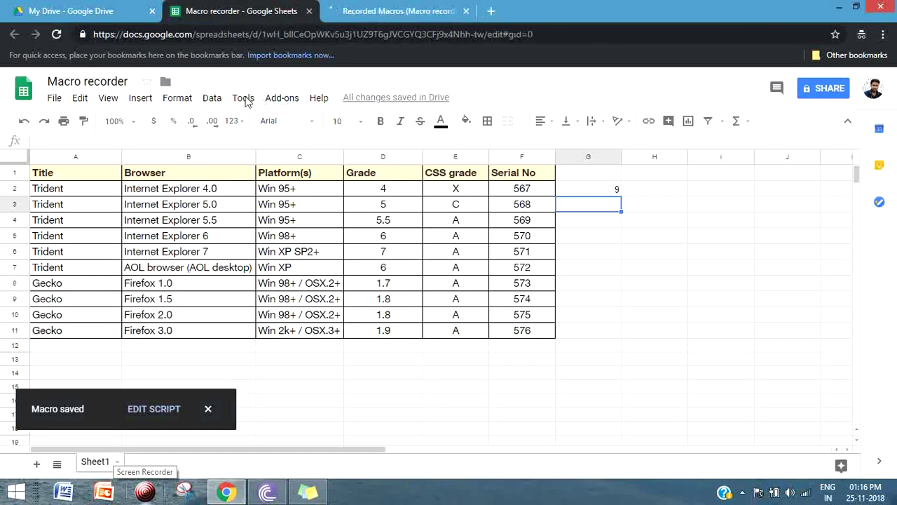
{"action": "left_click", "coordinate": [243, 98]}
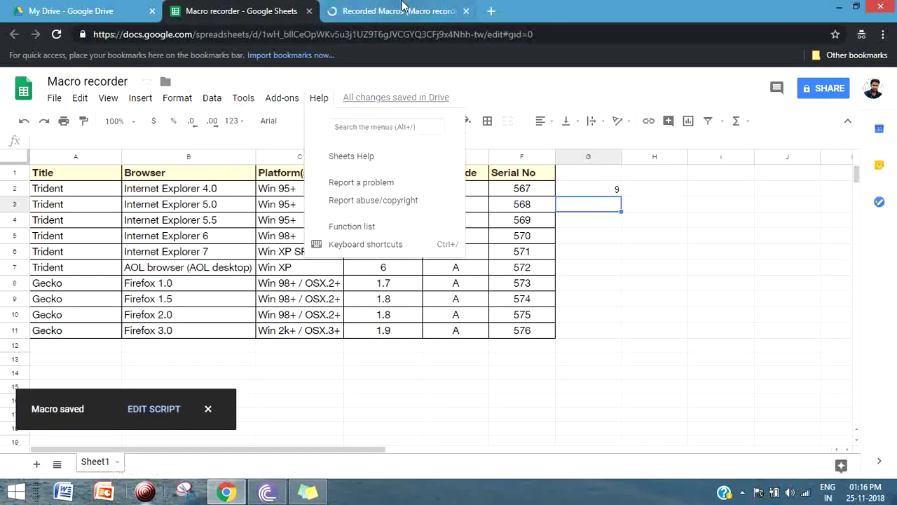
{"action": "left_click", "coordinate": [399, 11]}
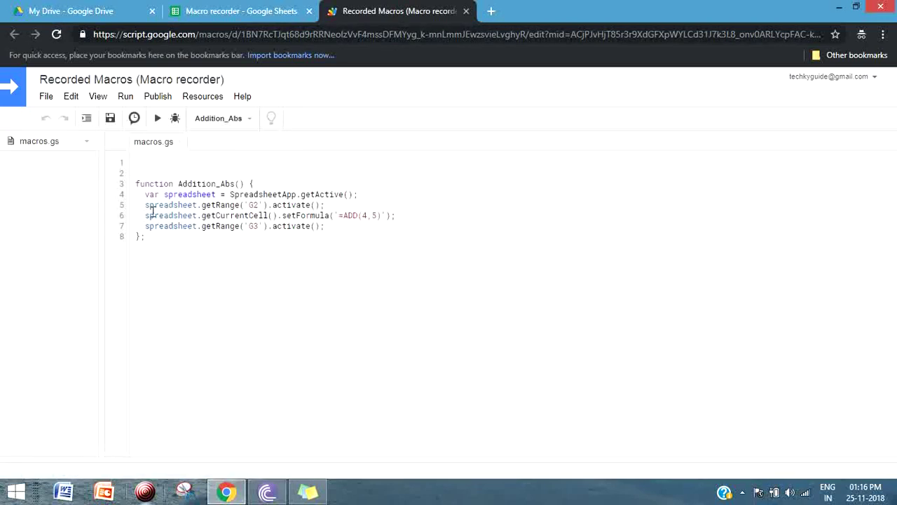
{"action": "left_click_drag", "start_coordinate": [140, 194], "coordinate": [349, 221]}
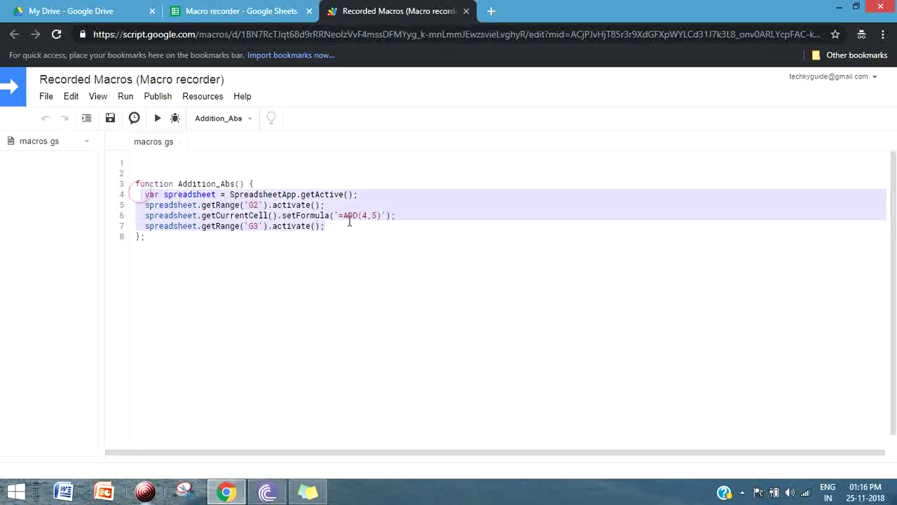
{"action": "left_click", "coordinate": [178, 216]}
{"action": "left_click_drag", "start_coordinate": [135, 194], "coordinate": [313, 196]}
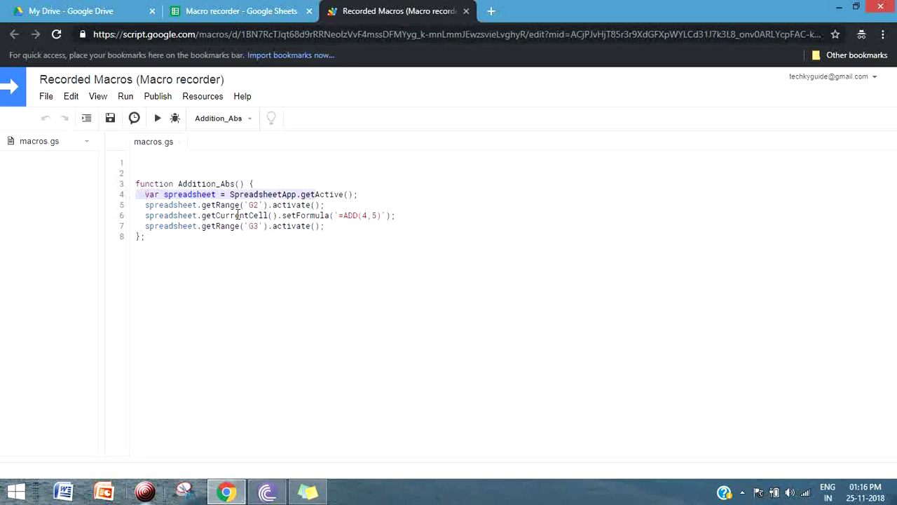
{"action": "left_click", "coordinate": [144, 206]}
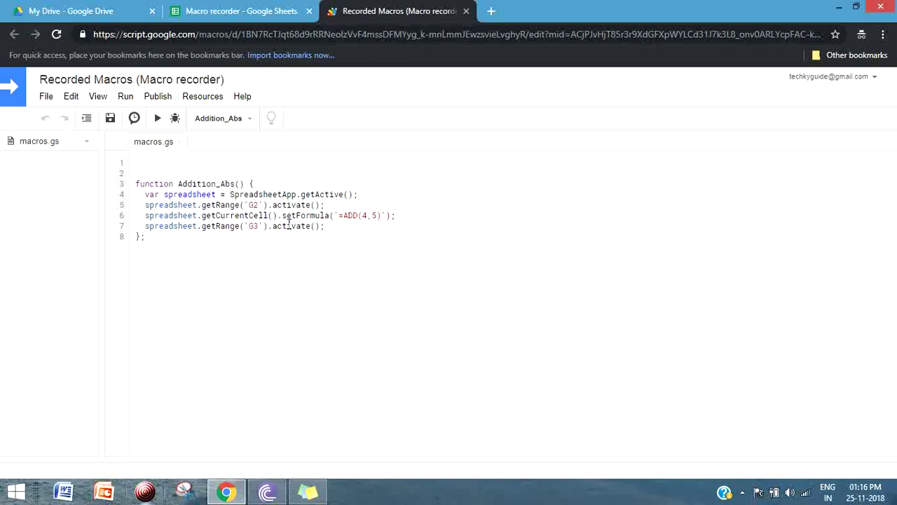
Step: Return to the spreadsheet, clear cells G1:G5 and run the Addition_Abs macro
{"action": "left_click", "coordinate": [242, 11]}
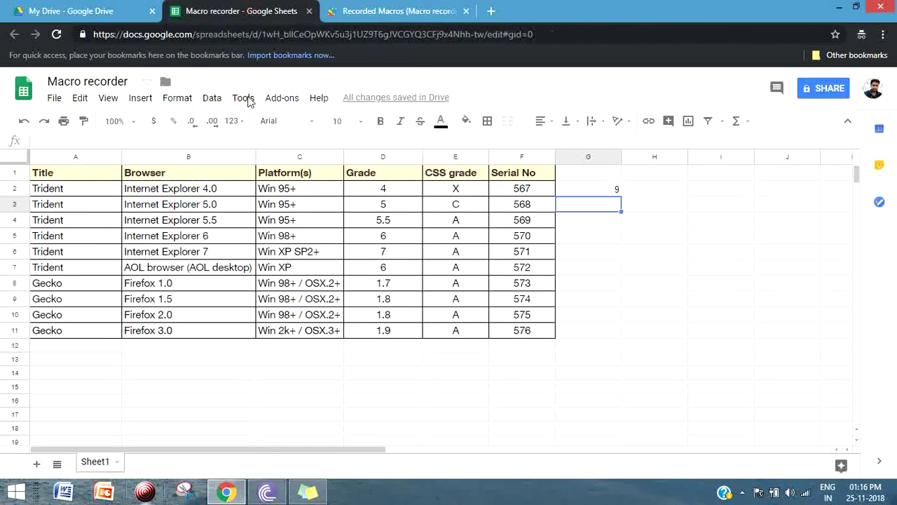
{"action": "left_click", "coordinate": [243, 98]}
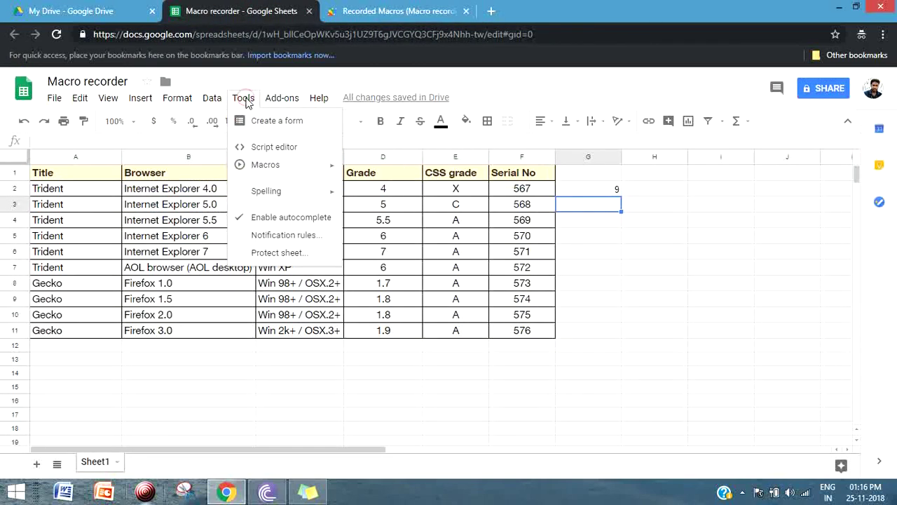
{"action": "mouse_move", "coordinate": [301, 168]}
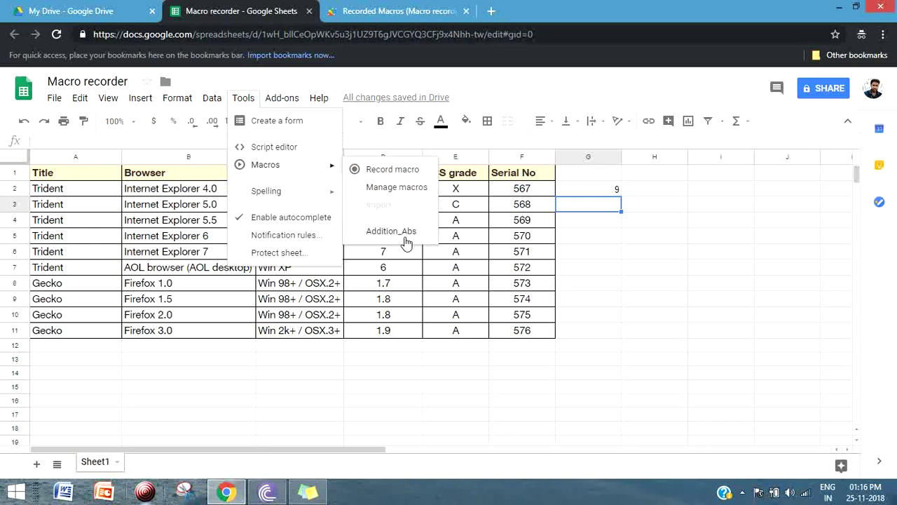
{"action": "left_click", "coordinate": [585, 177]}
{"action": "left_click", "coordinate": [597, 237], "text": "shift"}
{"action": "key", "text": "Delete"}
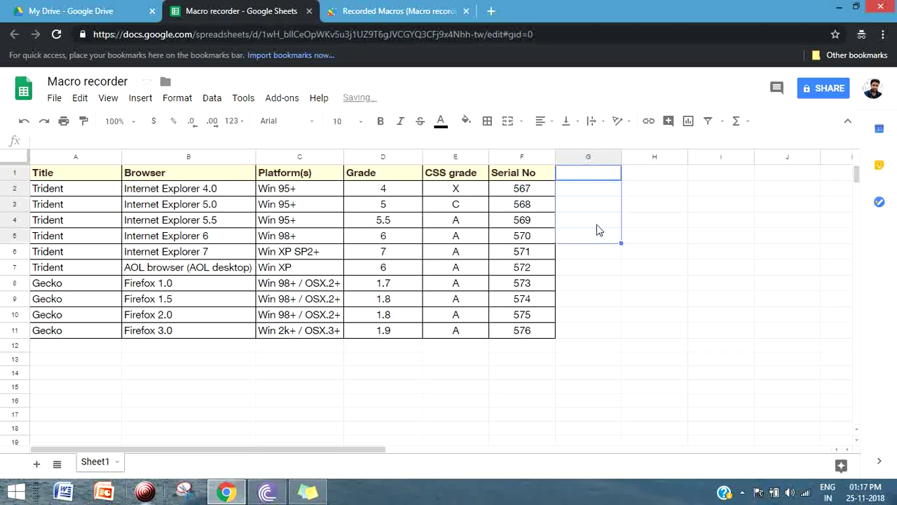
{"action": "left_click", "coordinate": [243, 99]}
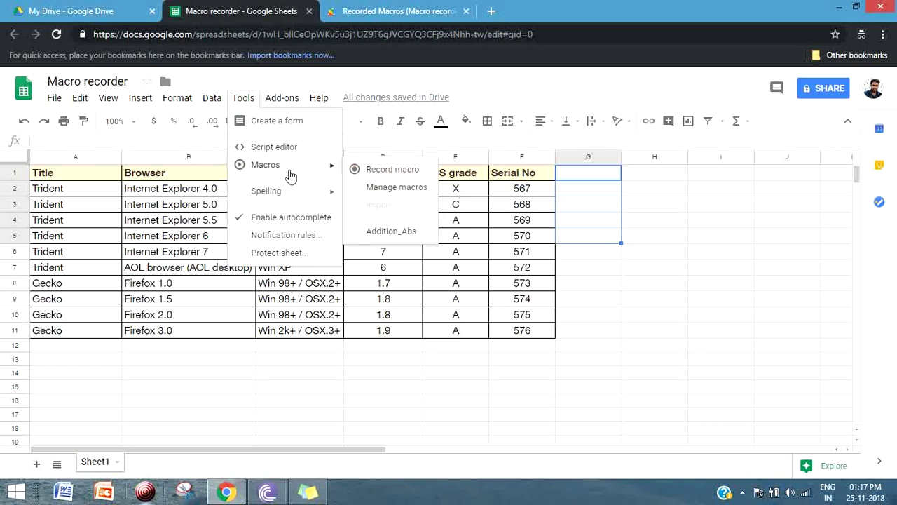
{"action": "left_click", "coordinate": [406, 232]}
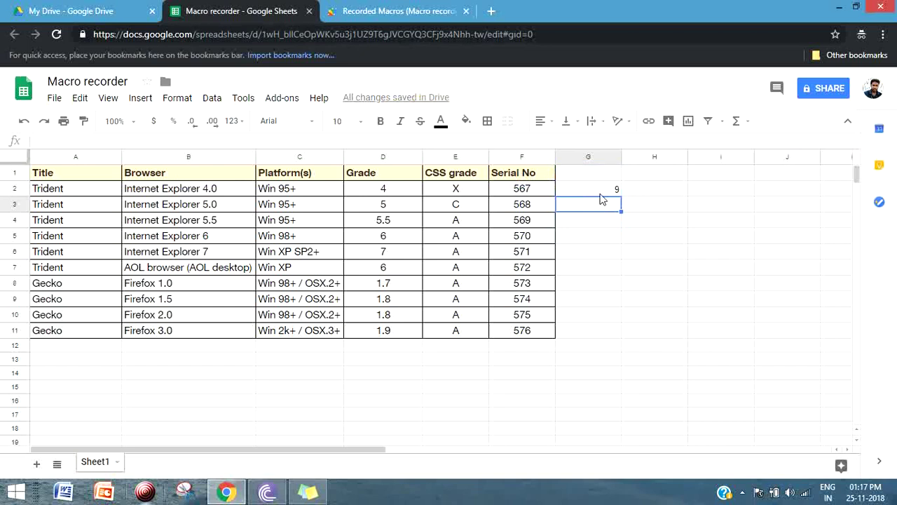
Step: Clear the macro's result from cell G2
{"action": "left_click", "coordinate": [271, 375]}
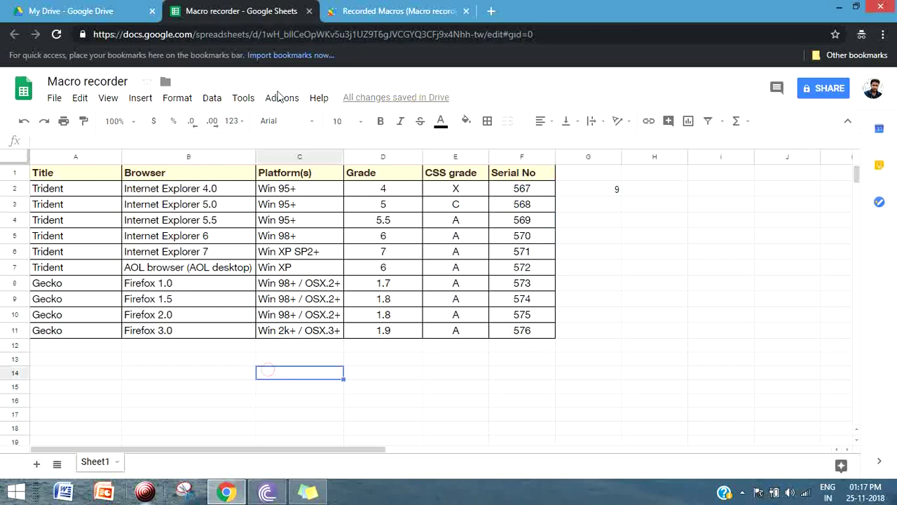
{"action": "left_click", "coordinate": [243, 98]}
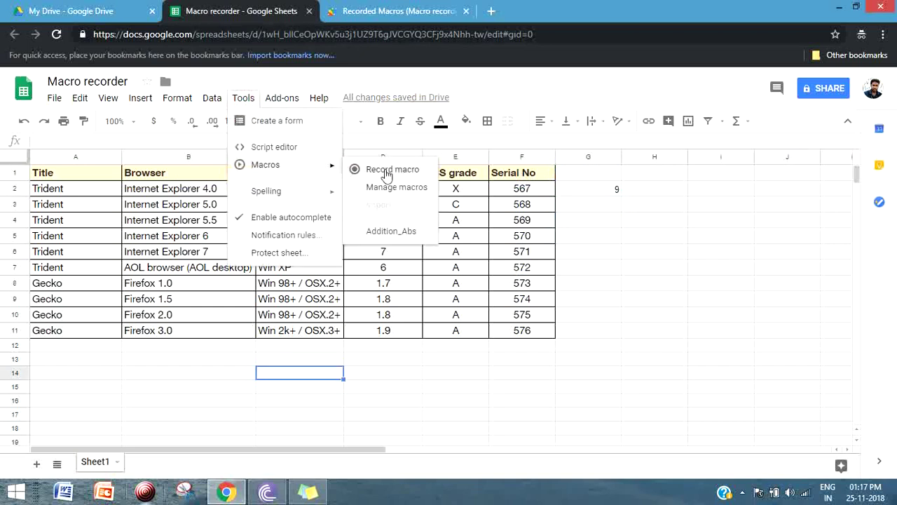
{"action": "left_click", "coordinate": [616, 193]}
{"action": "key", "text": "Delete"}
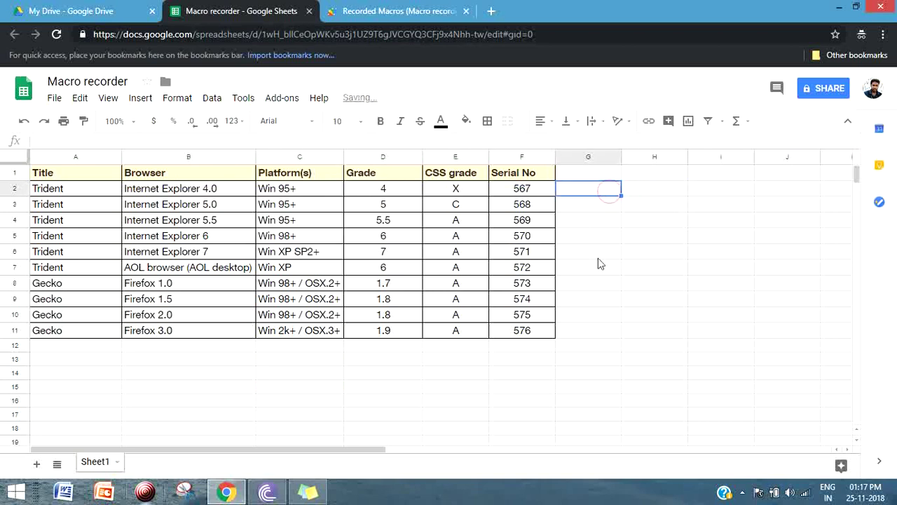
{"action": "left_click", "coordinate": [376, 346]}
Step: Run the Addition_Abs macro with cell C14 selected and check the formula in cell G2
{"action": "left_click", "coordinate": [275, 377]}
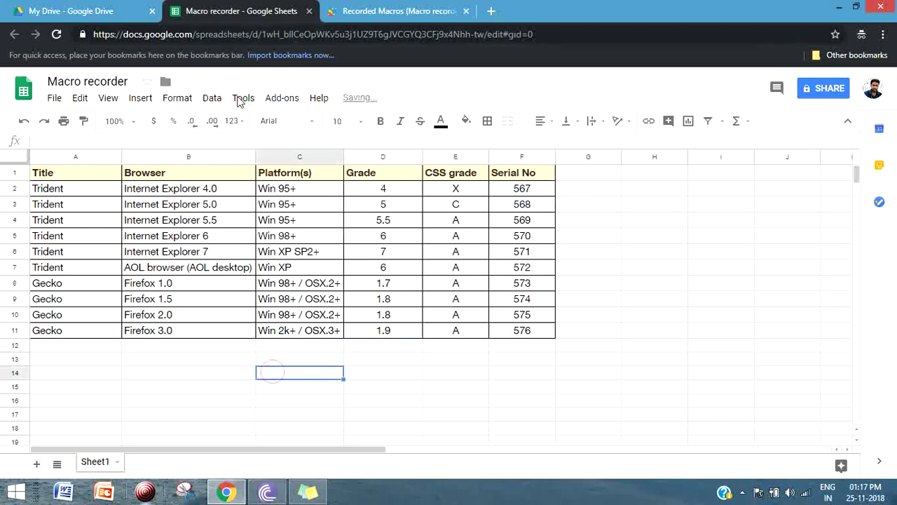
{"action": "left_click", "coordinate": [243, 98]}
{"action": "mouse_move", "coordinate": [315, 169]}
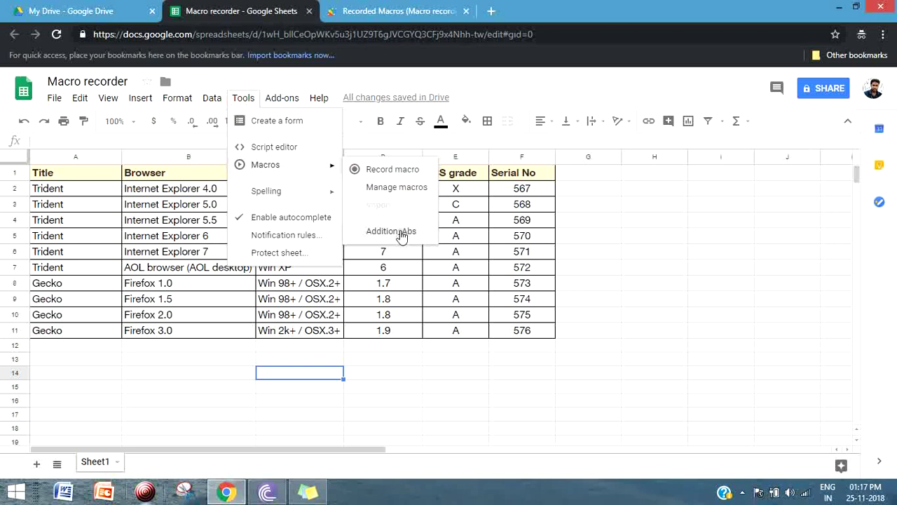
{"action": "left_click", "coordinate": [400, 233]}
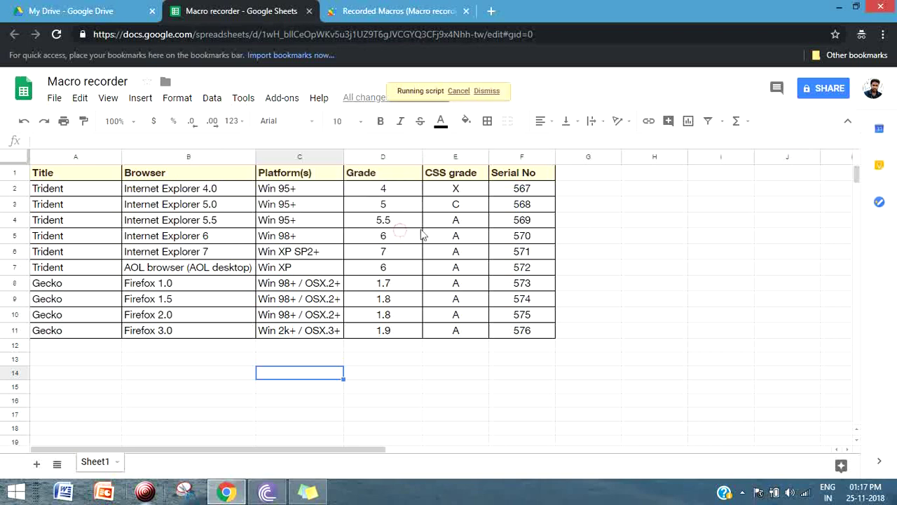
{"action": "left_click", "coordinate": [603, 191]}
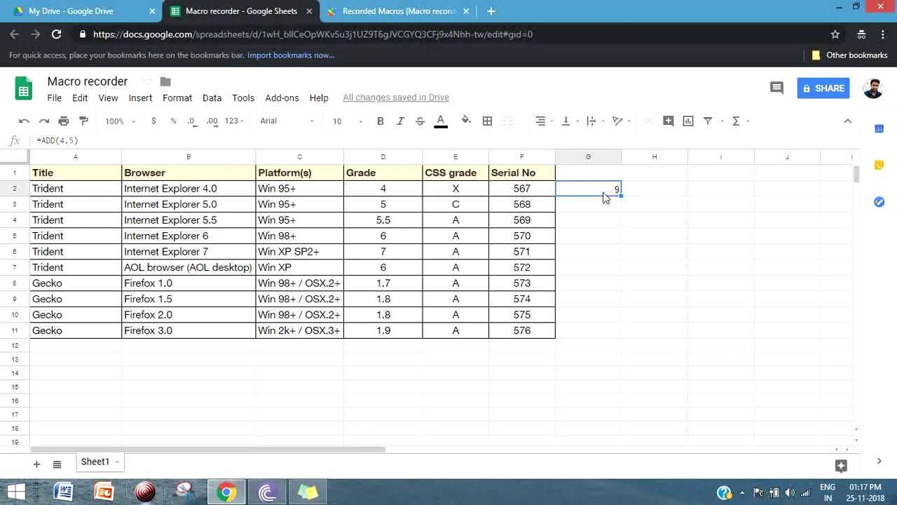
Step: Start recording another macro using relative references and select cell I2
{"action": "left_click", "coordinate": [244, 99]}
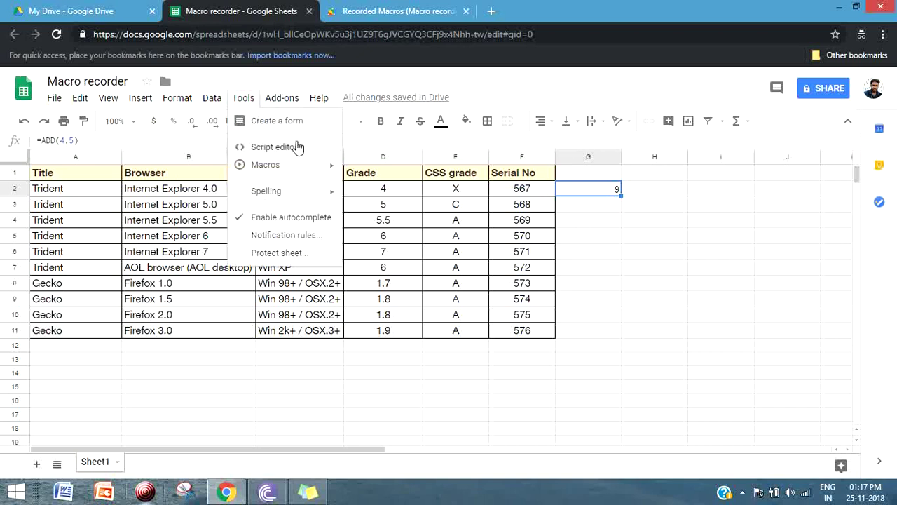
{"action": "mouse_move", "coordinate": [295, 168]}
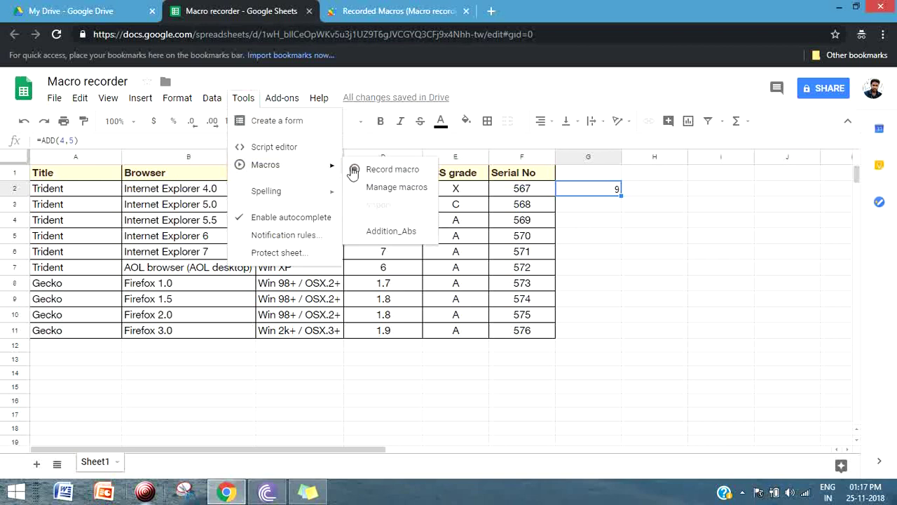
{"action": "left_click", "coordinate": [391, 170]}
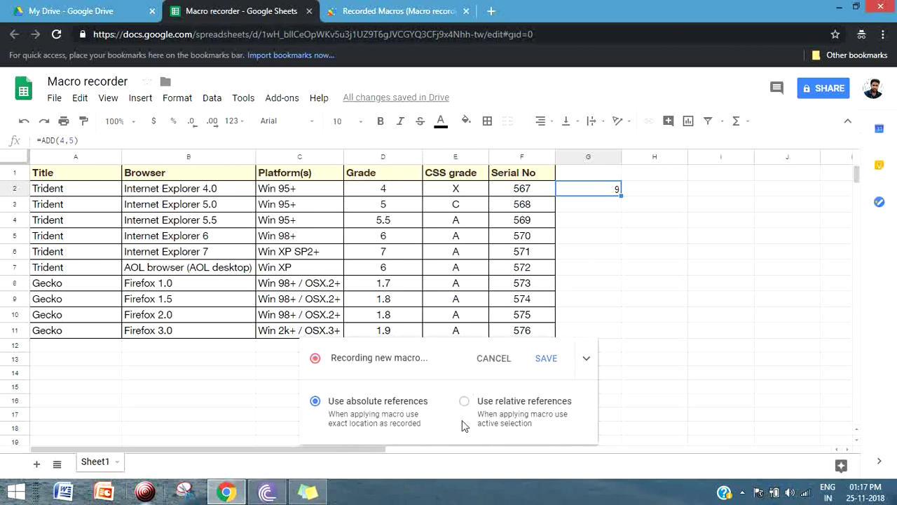
{"action": "left_click", "coordinate": [464, 401]}
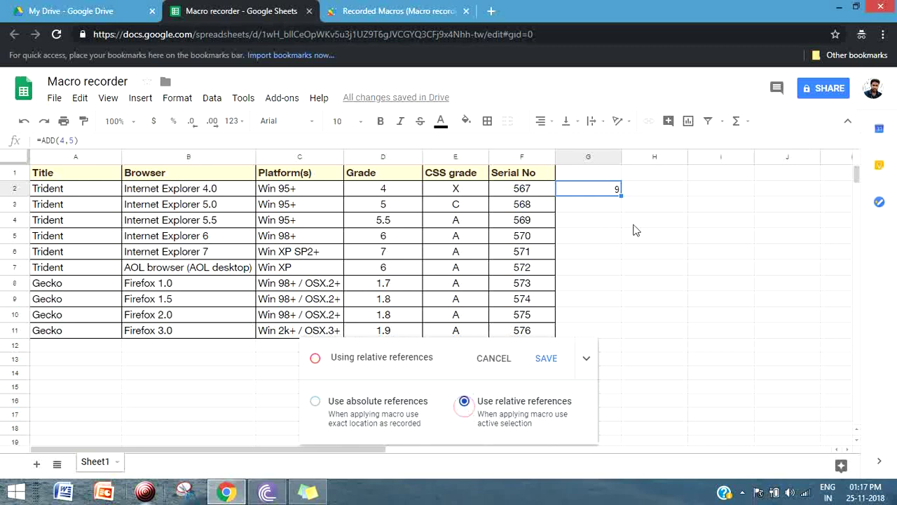
{"action": "left_click", "coordinate": [707, 196]}
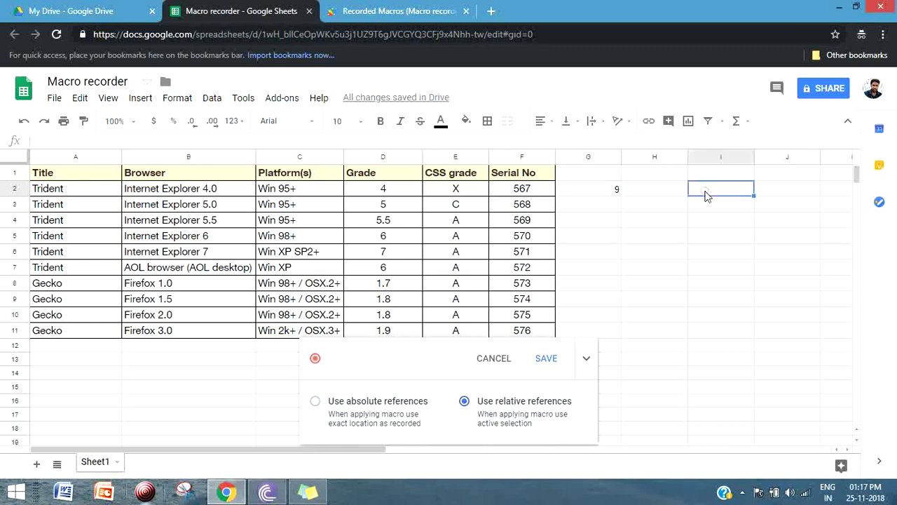
Step: Enter the formula =ADD(5,7) in cell I2 as the recorded macro action
{"action": "type", "text": "="}
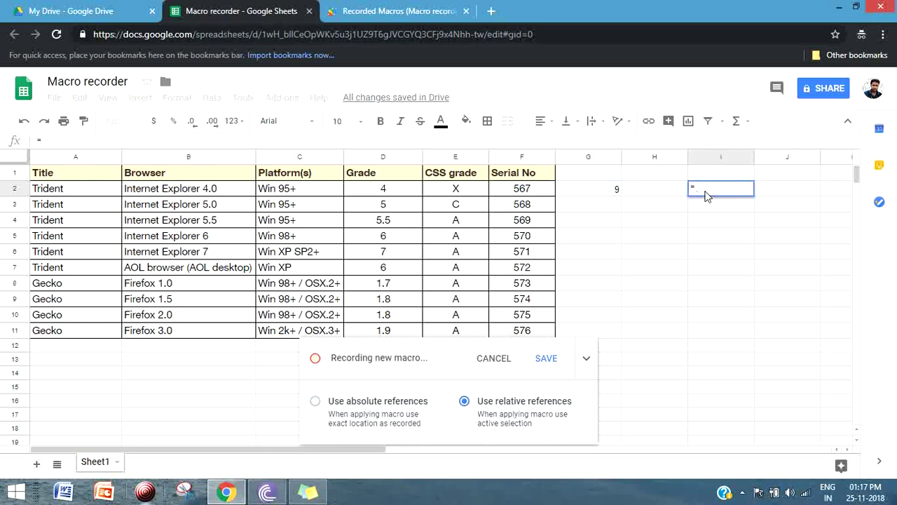
{"action": "type", "text": "ABS("}
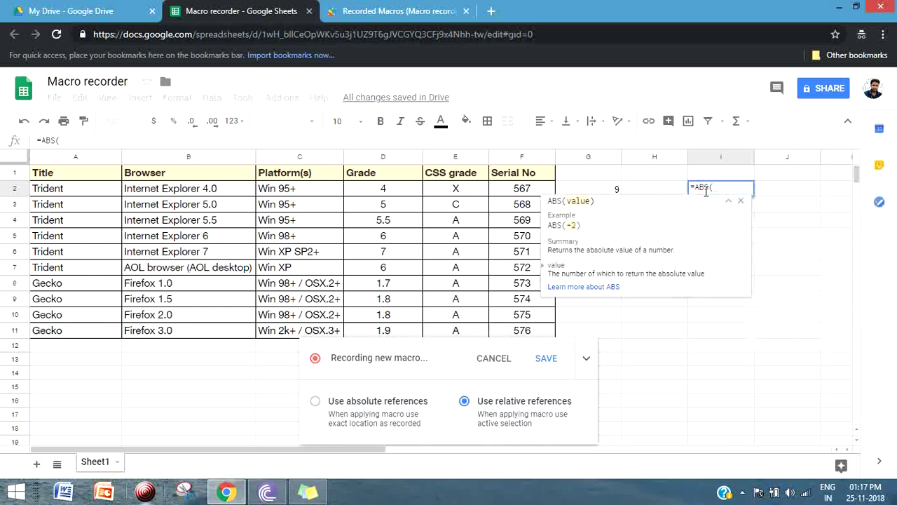
{"action": "key", "text": "BackSpace"}
{"action": "key", "text": "BackSpace"}
{"action": "key", "text": "BackSpace"}
{"action": "type", "text": "DD("}
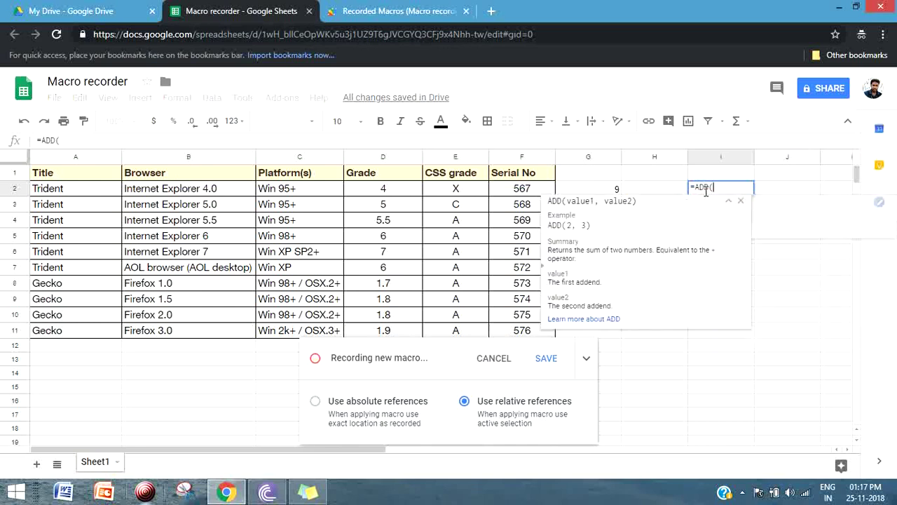
{"action": "type", "text": "5,7)"}
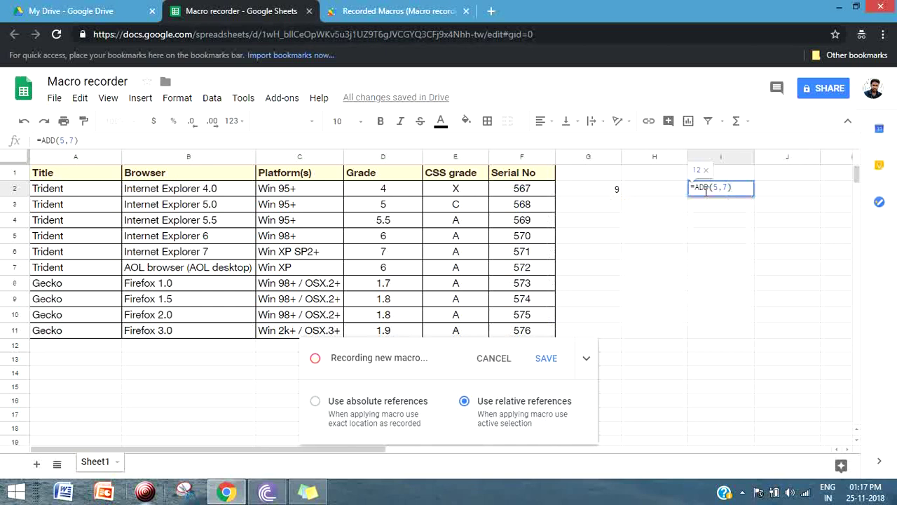
{"action": "key", "text": "Return"}
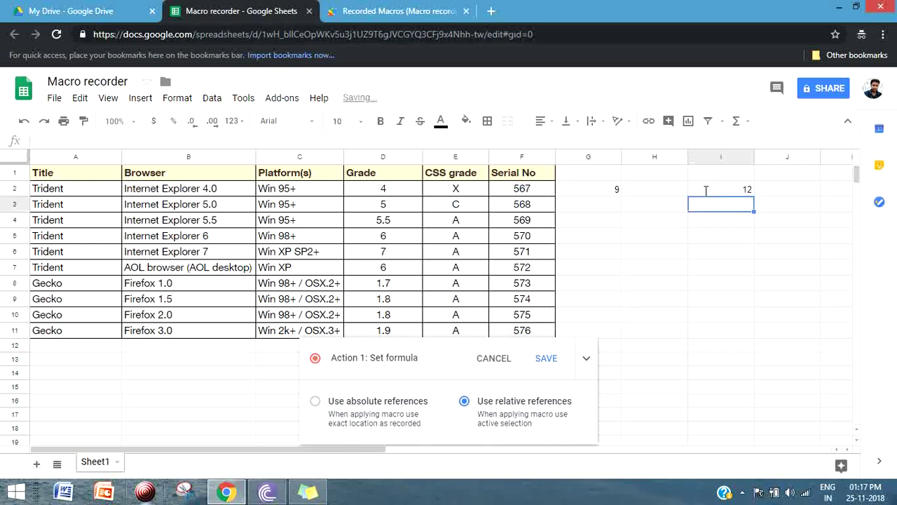
Step: Stop recording and save the new macro under the name Addition_relative
{"action": "left_click", "coordinate": [544, 358]}
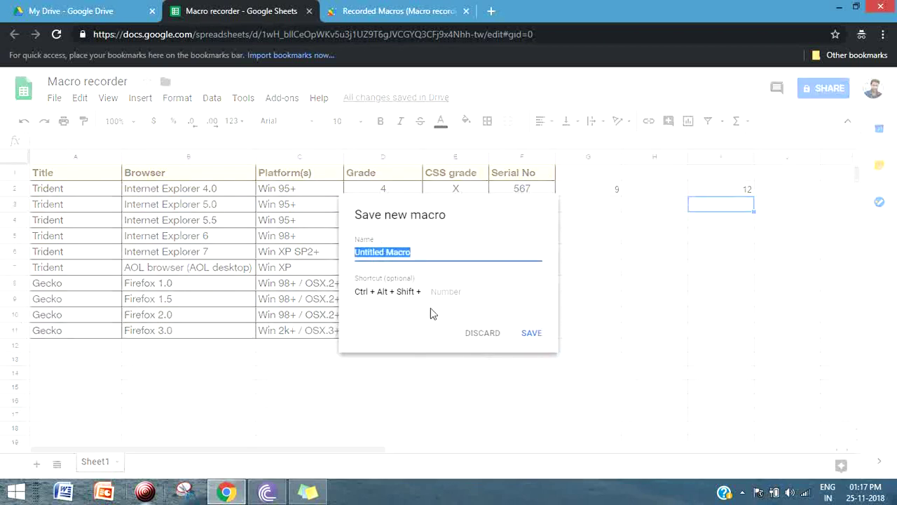
{"action": "type", "text": "Addition_relative"}
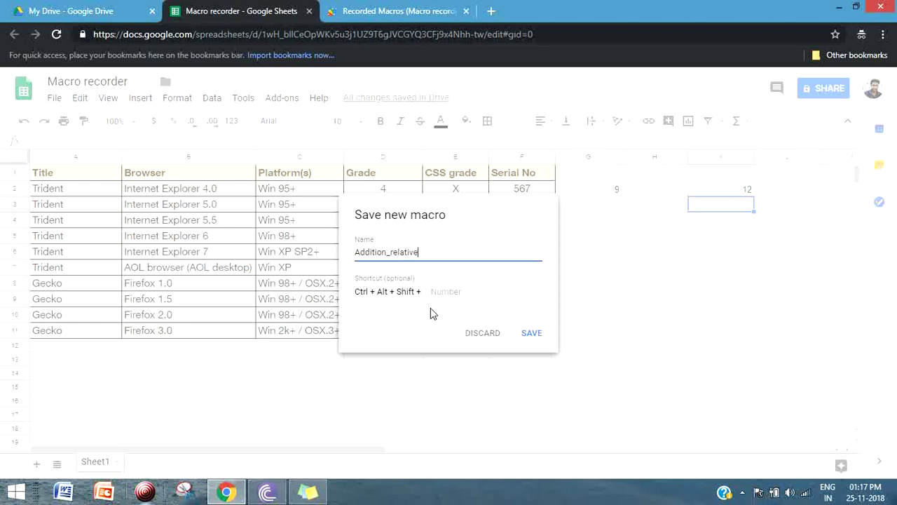
{"action": "key", "text": "Return"}
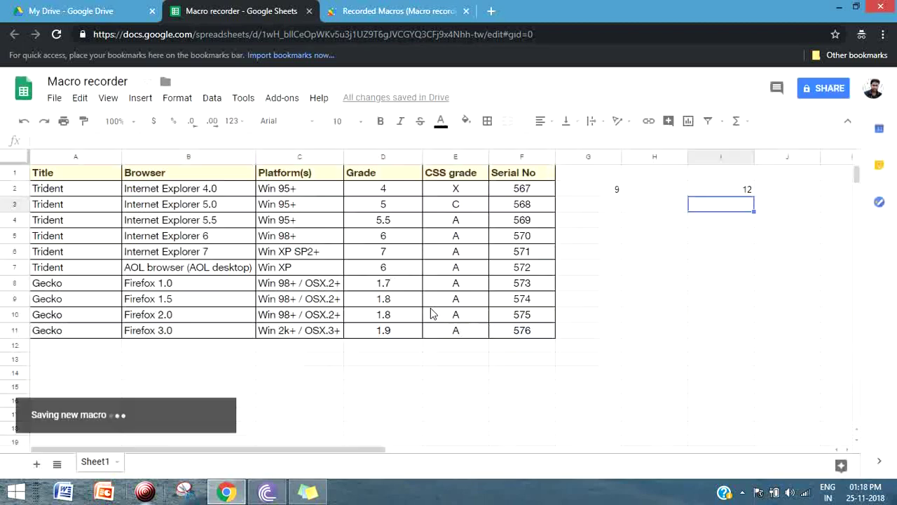
Step: Switch to the Recorded Macros script project and reload it to show the newly saved macro's code
{"action": "left_click", "coordinate": [393, 8]}
{"action": "left_click", "coordinate": [255, 8]}
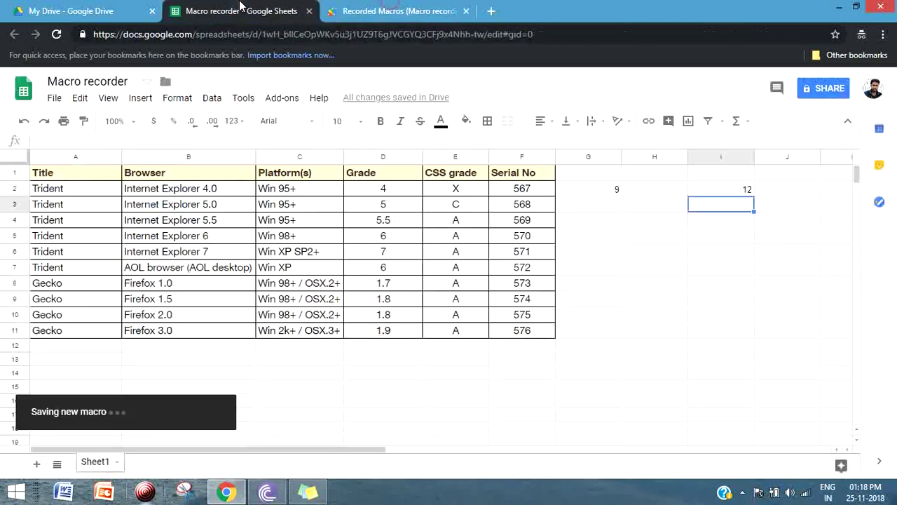
{"action": "left_click", "coordinate": [361, 11]}
{"action": "left_click", "coordinate": [362, 31]}
{"action": "key", "text": "Return"}
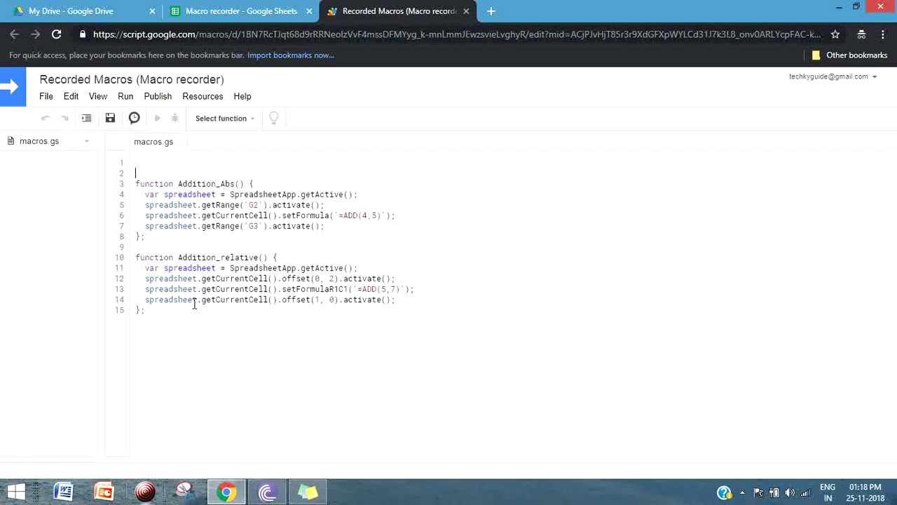
Step: Examine the Addition_relative function in macros.gs, especially how its offset calls address cells relative to the current cell
{"action": "left_click_drag", "start_coordinate": [126, 257], "coordinate": [174, 316]}
{"action": "left_click", "coordinate": [173, 318]}
{"action": "left_click_drag", "start_coordinate": [141, 268], "coordinate": [422, 300]}
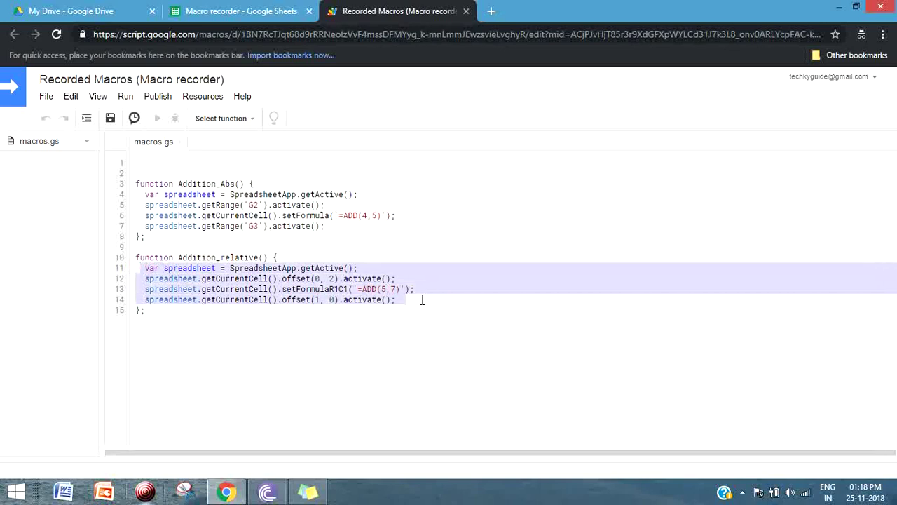
{"action": "left_click", "coordinate": [330, 299]}
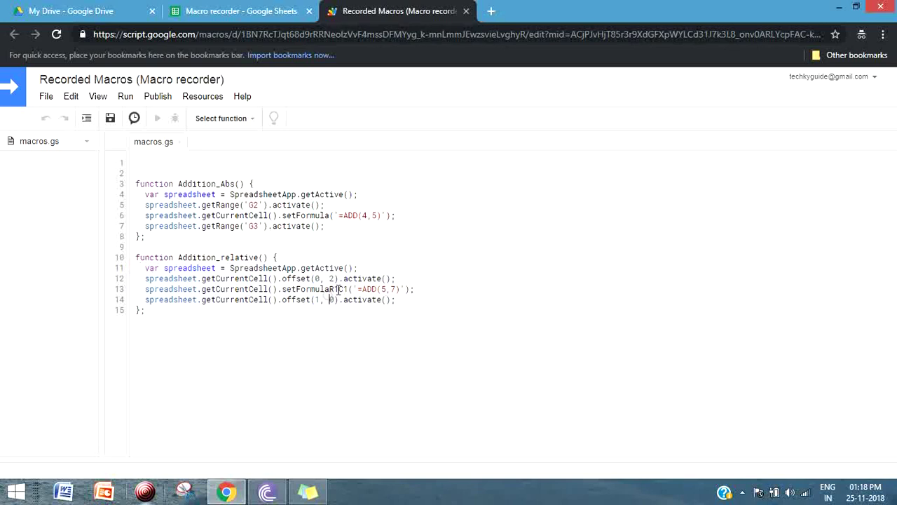
{"action": "left_click_drag", "start_coordinate": [282, 278], "coordinate": [335, 282]}
{"action": "left_click", "coordinate": [395, 300]}
{"action": "left_click", "coordinate": [242, 9]}
{"action": "left_click", "coordinate": [396, 10]}
Step: Return to the spreadsheet and clear the contents of cells G1:J4
{"action": "left_click", "coordinate": [226, 7]}
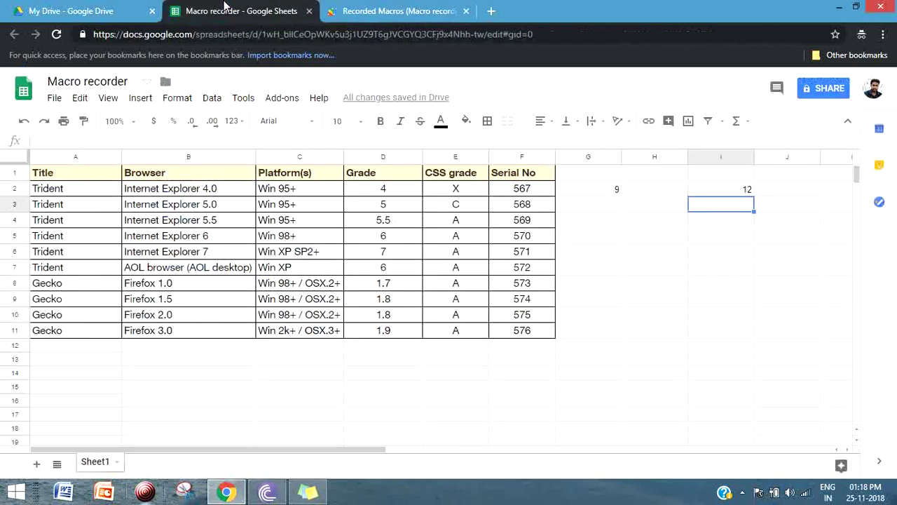
{"action": "left_click_drag", "start_coordinate": [601, 176], "coordinate": [769, 216]}
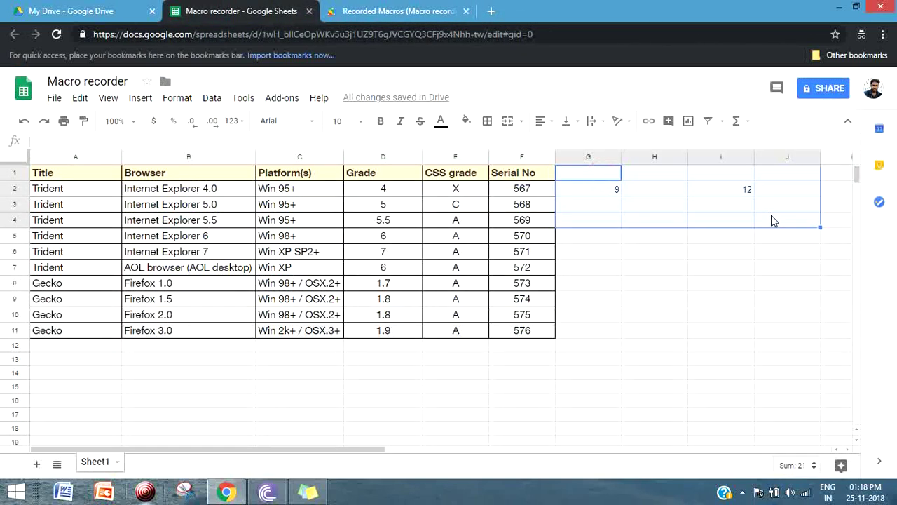
{"action": "key", "text": "Delete"}
Step: Run the Addition_relative macro with cell B14 selected, then select cell I2 to compare the location
{"action": "left_click", "coordinate": [227, 379]}
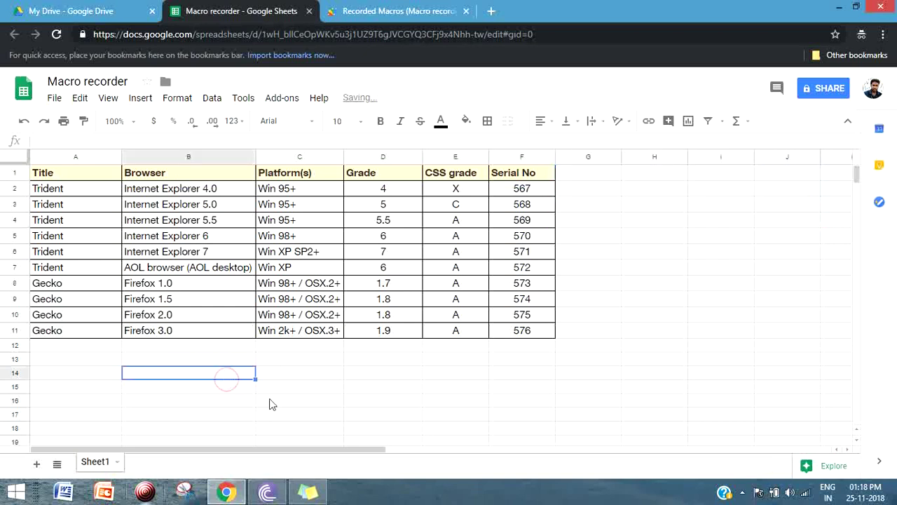
{"action": "left_click", "coordinate": [244, 99]}
{"action": "mouse_move", "coordinate": [300, 168]}
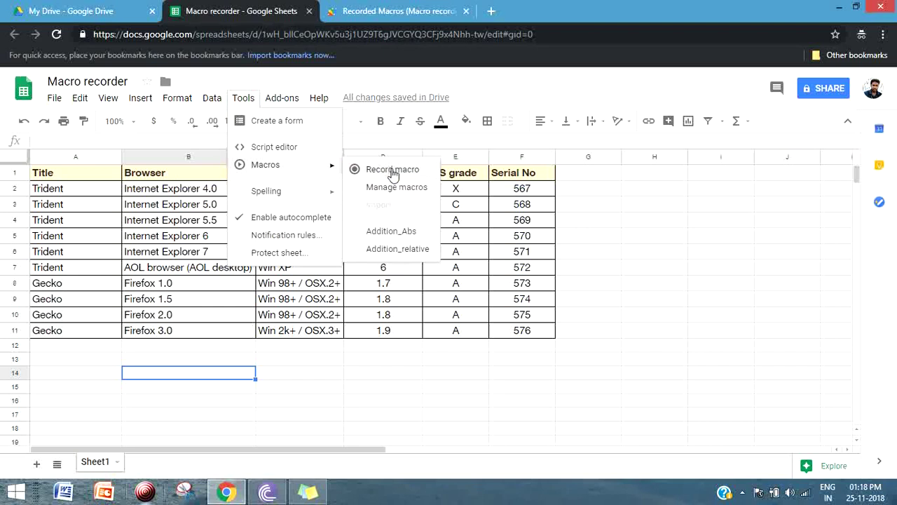
{"action": "left_click", "coordinate": [414, 254]}
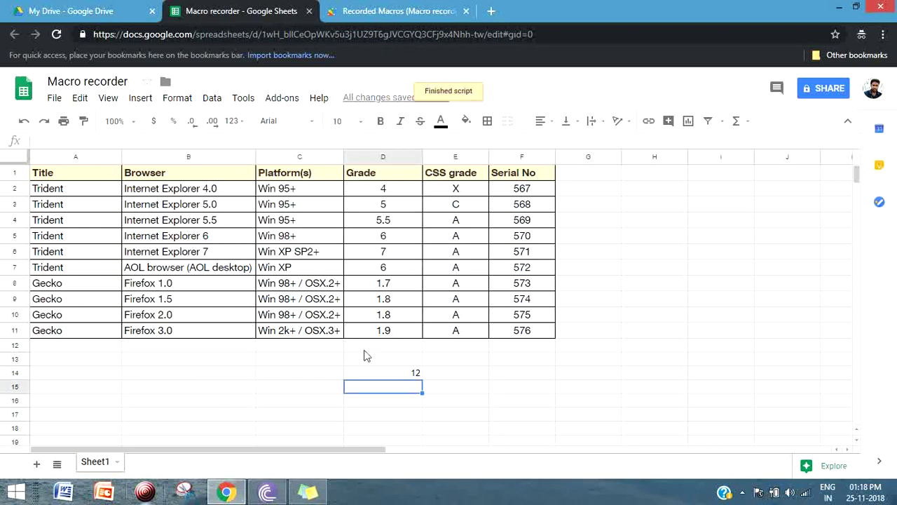
{"action": "left_click", "coordinate": [709, 193]}
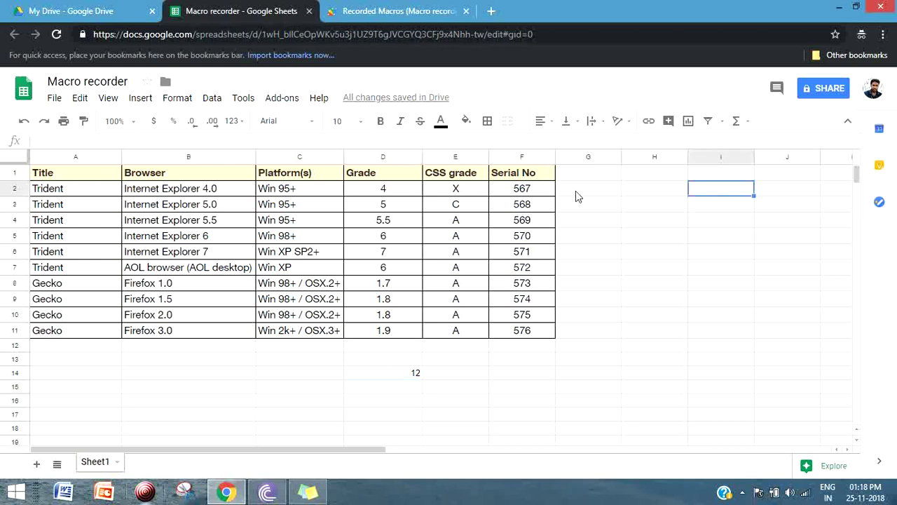
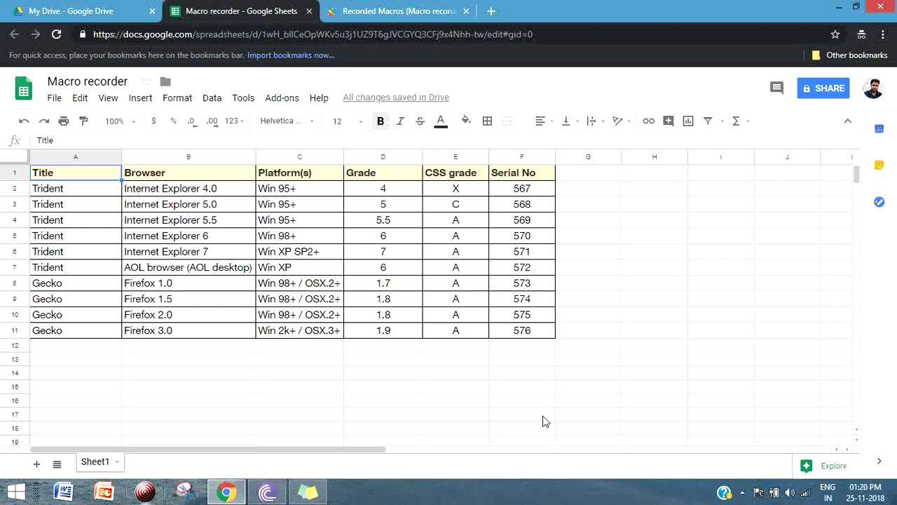
{"action": "left_click", "coordinate": [96, 359]}
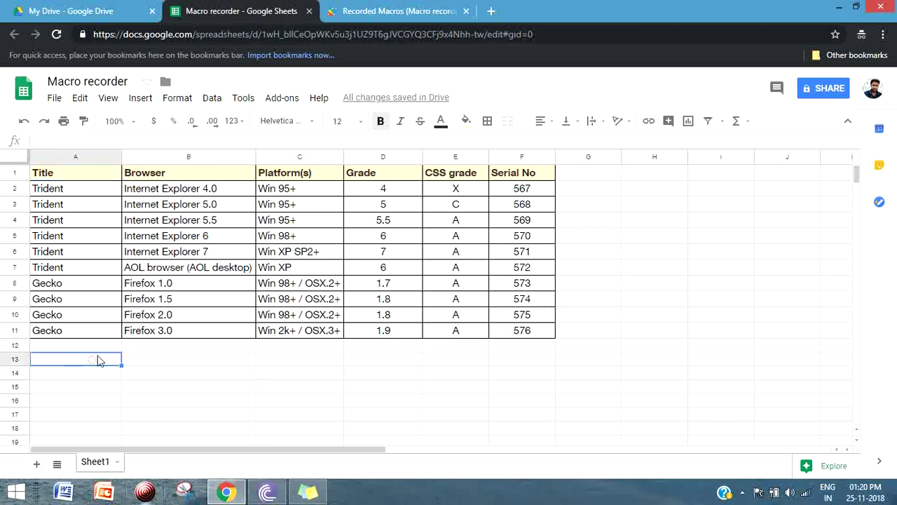
{"action": "left_click", "coordinate": [79, 179]}
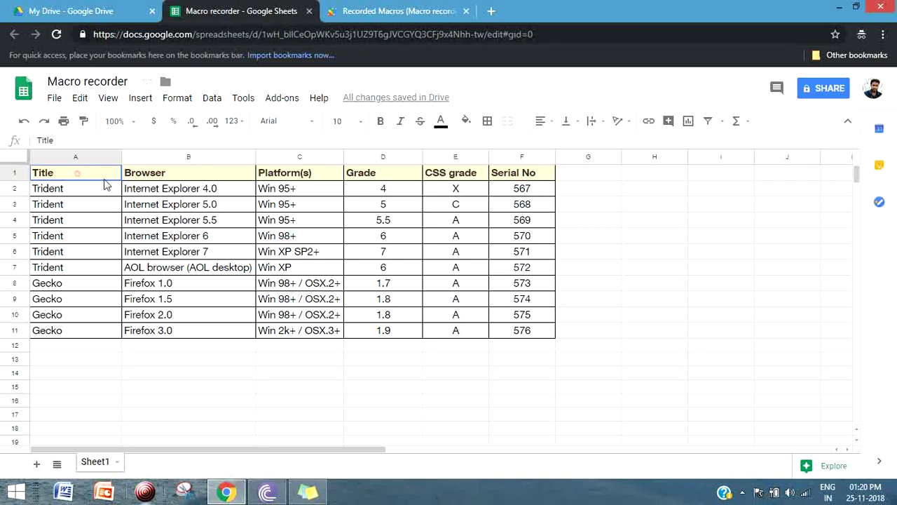
{"action": "left_click", "coordinate": [495, 267]}
Step: Select the table data in A2:F11 and start recording a new macro using absolute references
{"action": "left_click_drag", "start_coordinate": [59, 191], "coordinate": [526, 332]}
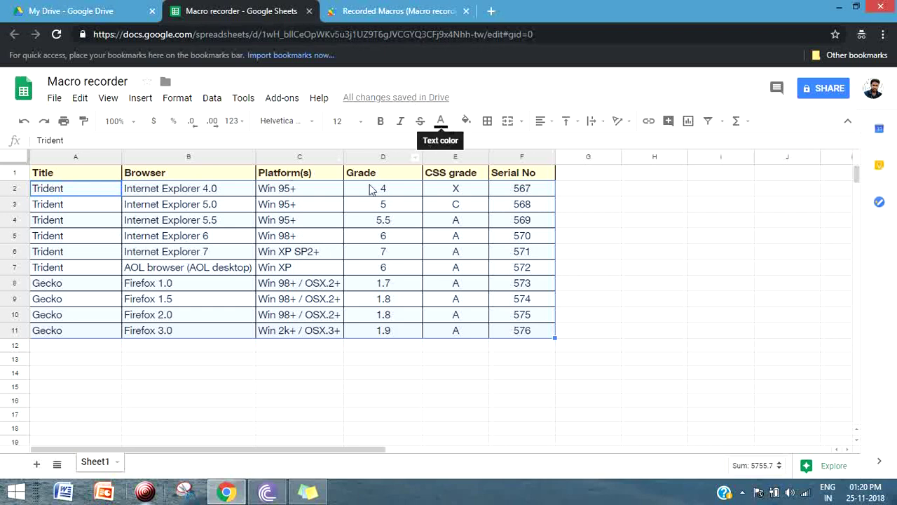
{"action": "left_click", "coordinate": [242, 98]}
{"action": "mouse_move", "coordinate": [287, 167]}
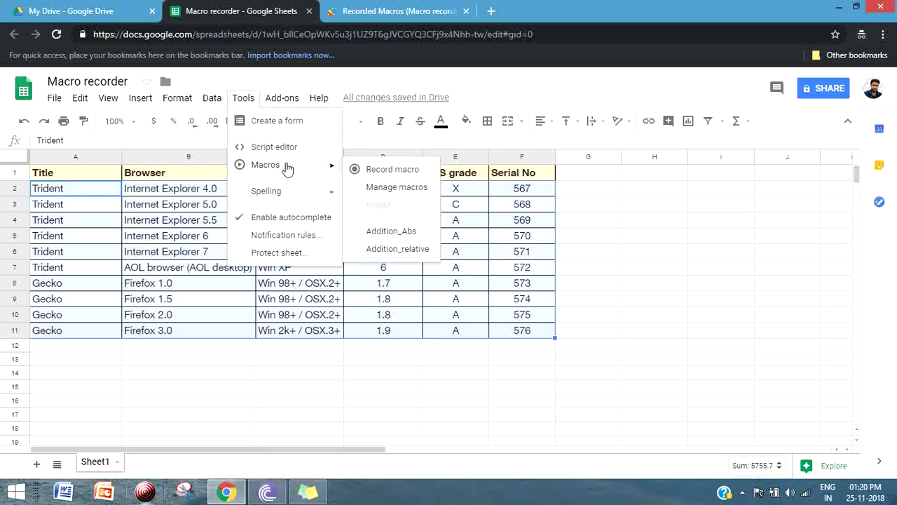
{"action": "left_click", "coordinate": [410, 172]}
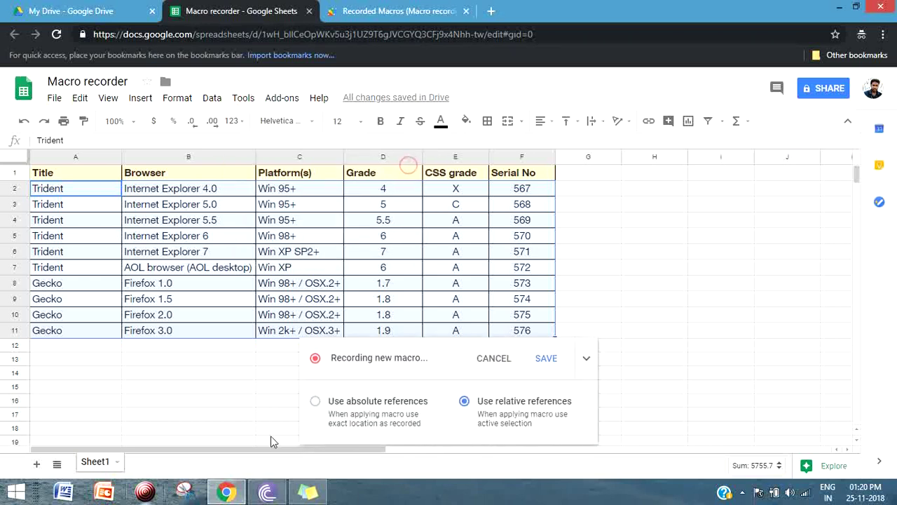
{"action": "left_click", "coordinate": [315, 402]}
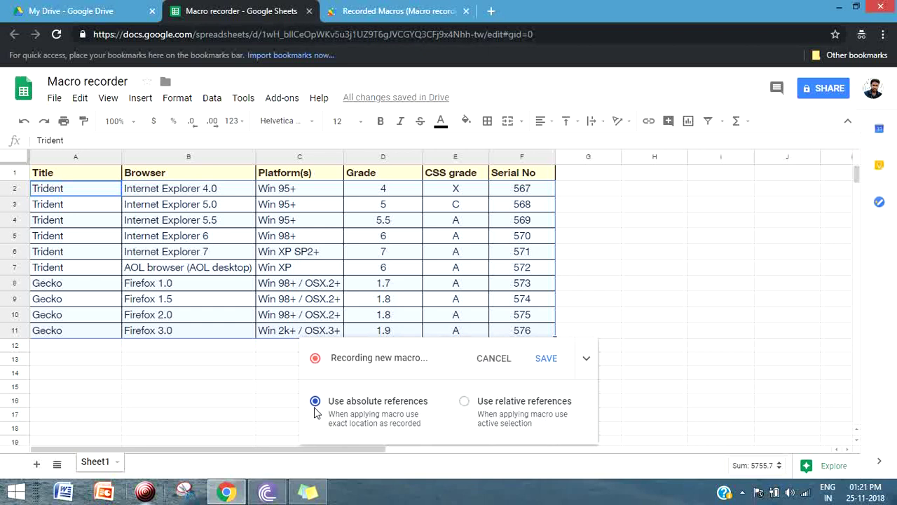
Step: Change the text color of cells A2:F10 to green
{"action": "left_click_drag", "start_coordinate": [94, 187], "coordinate": [503, 314]}
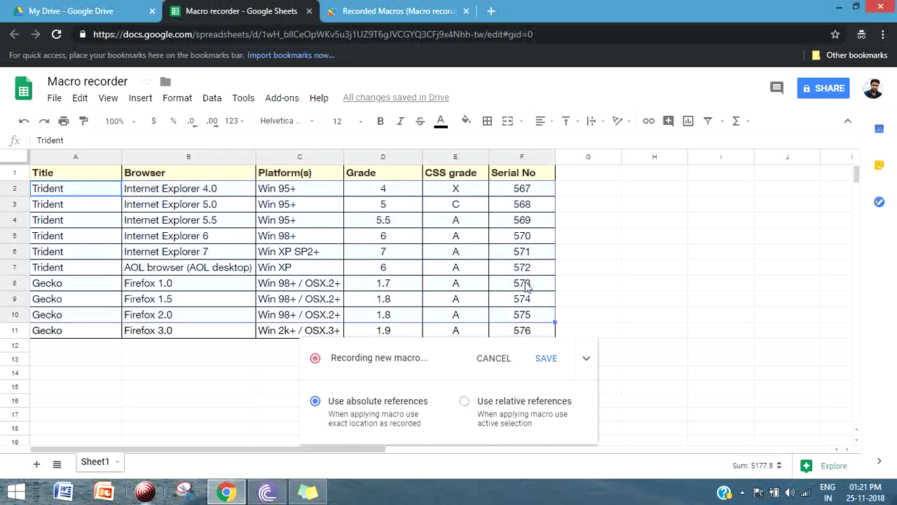
{"action": "left_click", "coordinate": [441, 126]}
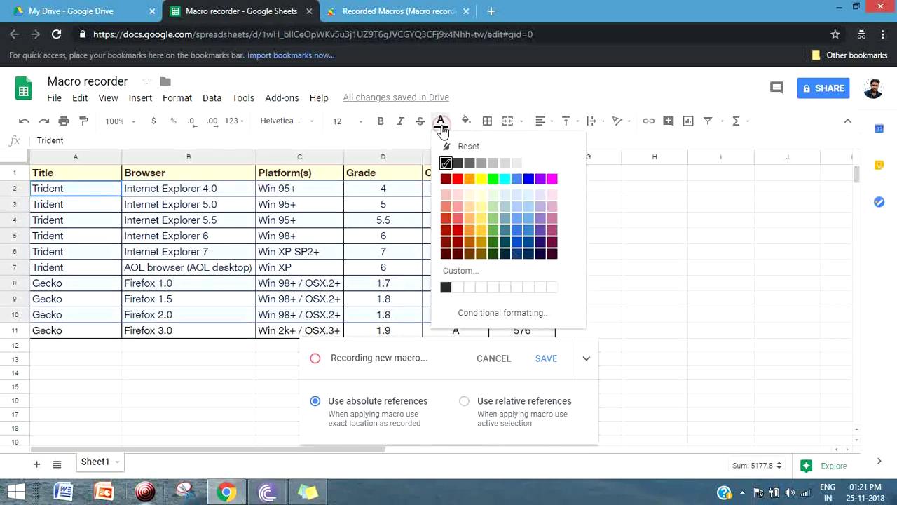
{"action": "left_click", "coordinate": [493, 179]}
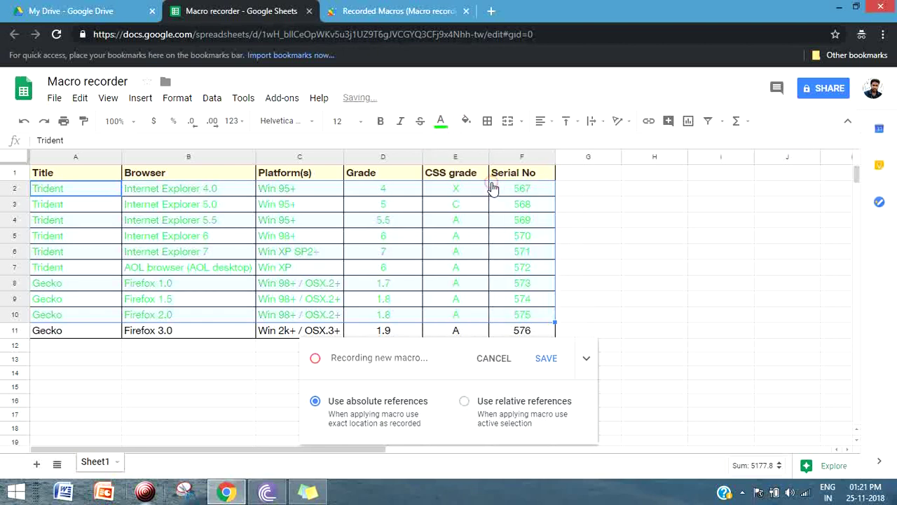
Step: Set the font size of cells B2:D7 to 24
{"action": "left_click", "coordinate": [316, 225]}
{"action": "left_click", "coordinate": [201, 195]}
{"action": "left_click_drag", "start_coordinate": [201, 195], "coordinate": [383, 270]}
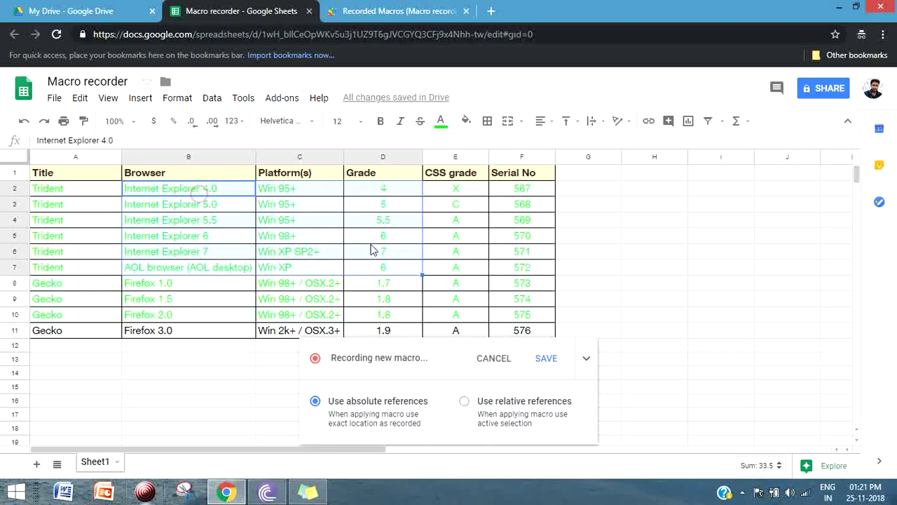
{"action": "left_click", "coordinate": [359, 124]}
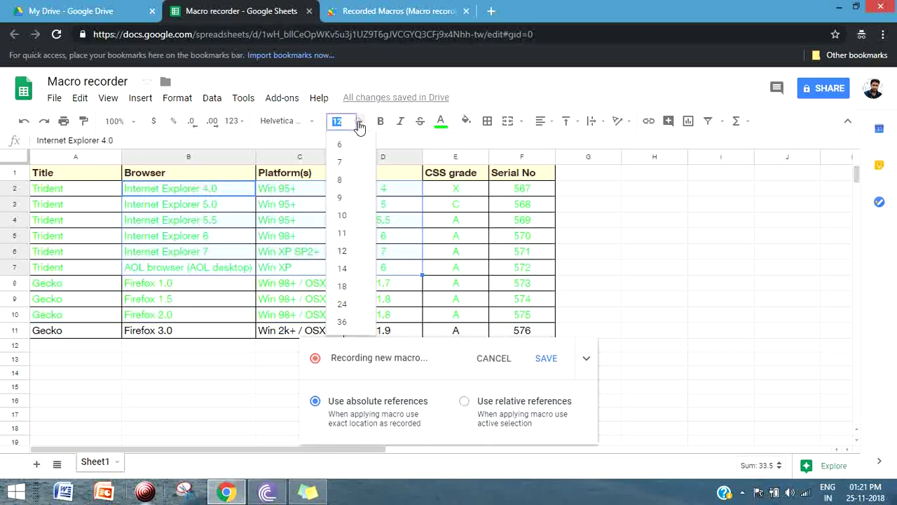
{"action": "left_click", "coordinate": [345, 304]}
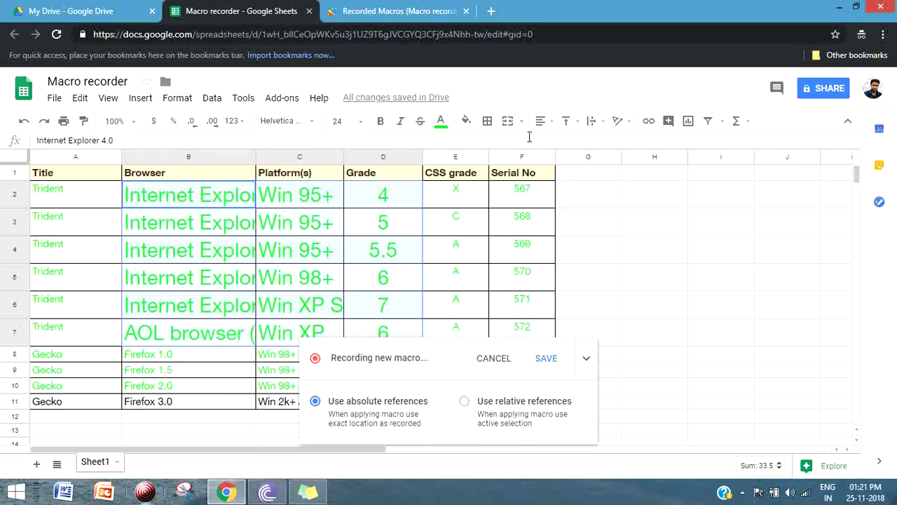
Step: Rotate the text in cells B2:D7 to tilt upward and review the affected rows
{"action": "left_click", "coordinate": [617, 121]}
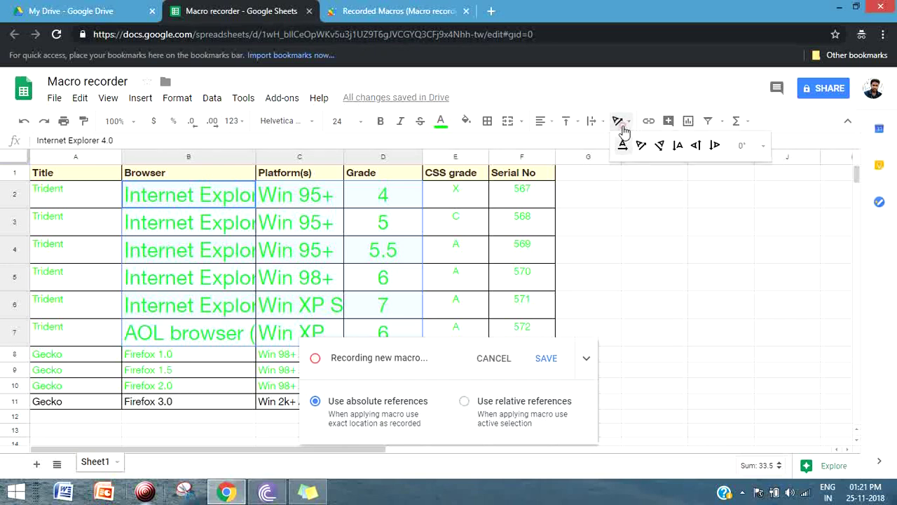
{"action": "left_click", "coordinate": [641, 145]}
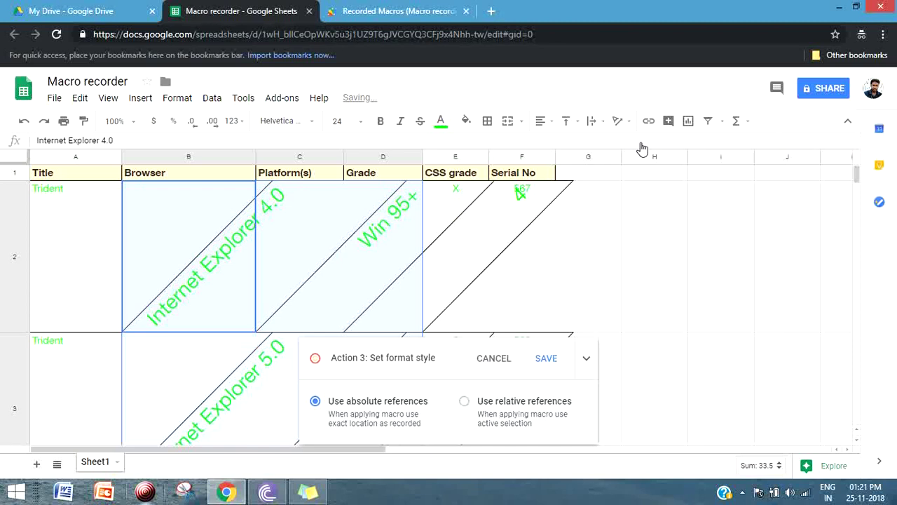
{"action": "scroll", "coordinate": [190, 252], "scroll_direction": "down", "scroll_amount": 5}
{"action": "scroll", "coordinate": [237, 340], "scroll_direction": "down", "scroll_amount": 4}
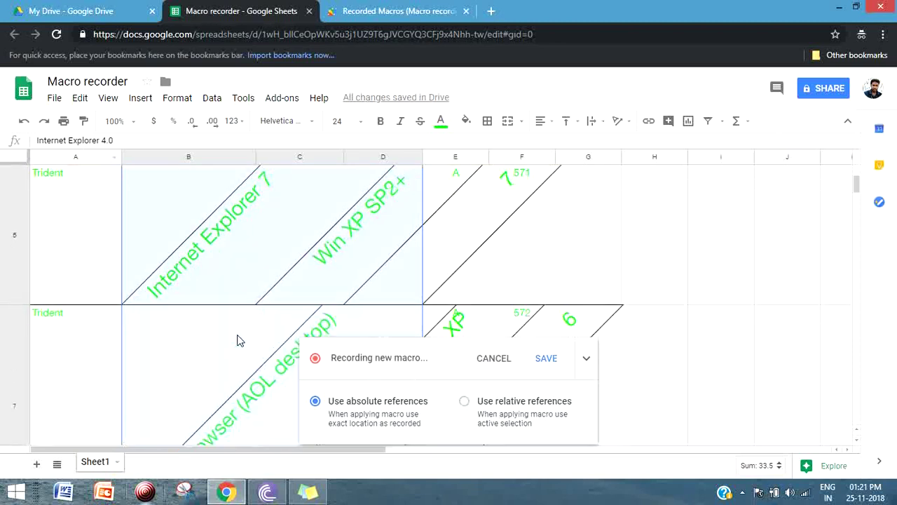
{"action": "scroll", "coordinate": [236, 340], "scroll_direction": "up", "scroll_amount": 10}
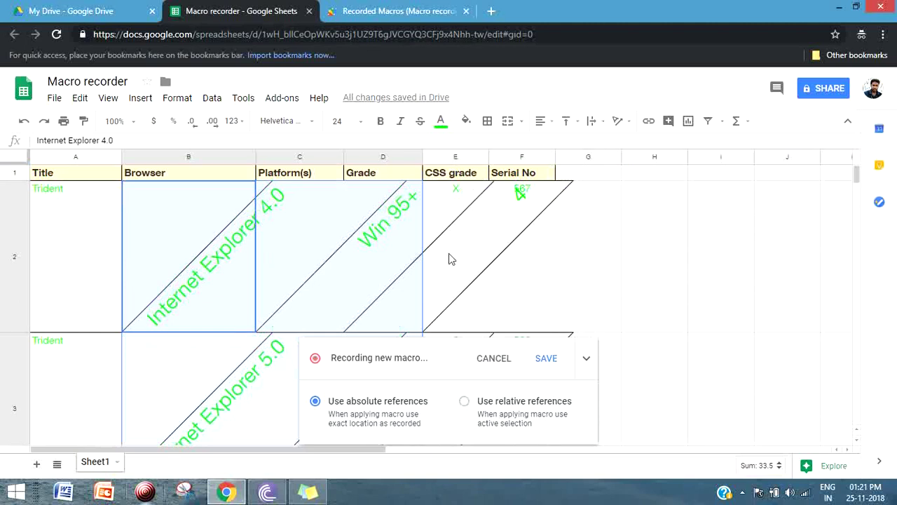
Step: Finish recording and save the new macro under the name MyCode
{"action": "left_click", "coordinate": [553, 362]}
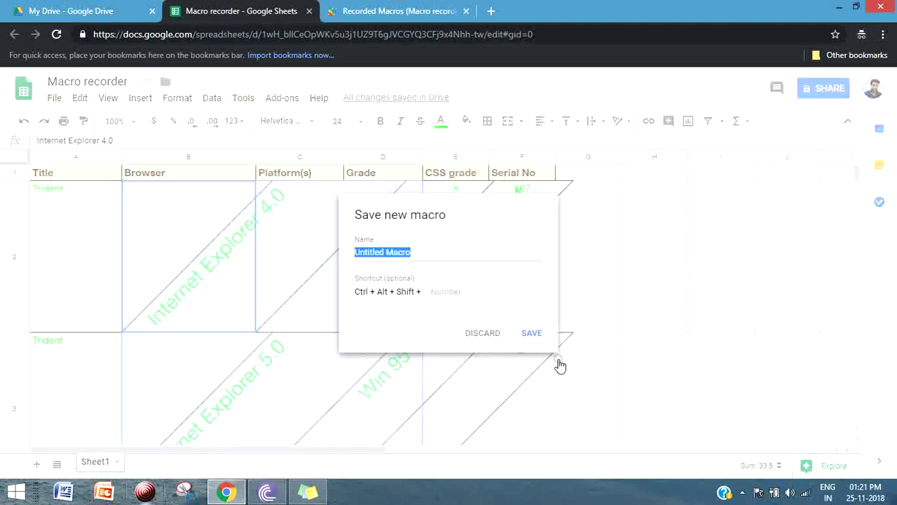
{"action": "type", "text": "MyMac"}
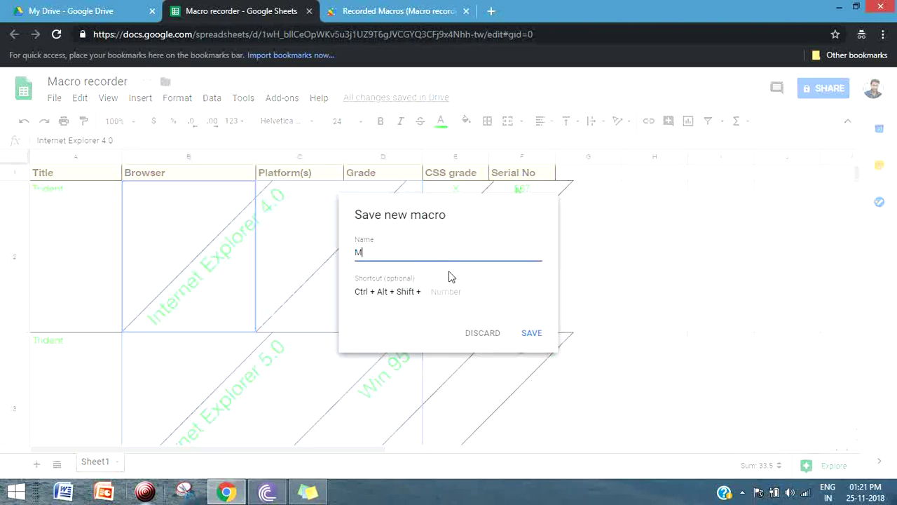
{"action": "key", "text": "Return"}
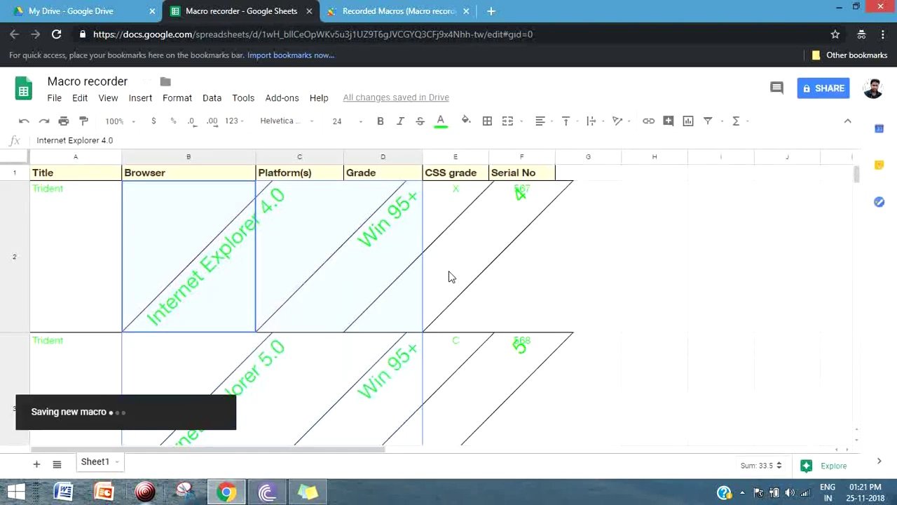
Step: Switch to the Recorded Macros script and examine MyCode's setFontColor and setFontSize calls, comparing the font color with the formatted sheet
{"action": "left_click", "coordinate": [399, 9]}
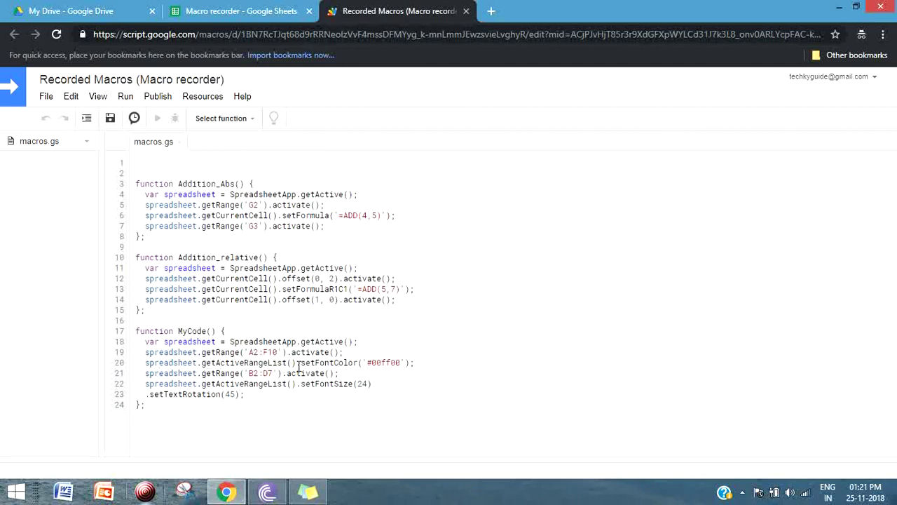
{"action": "left_click_drag", "start_coordinate": [301, 363], "coordinate": [351, 365]}
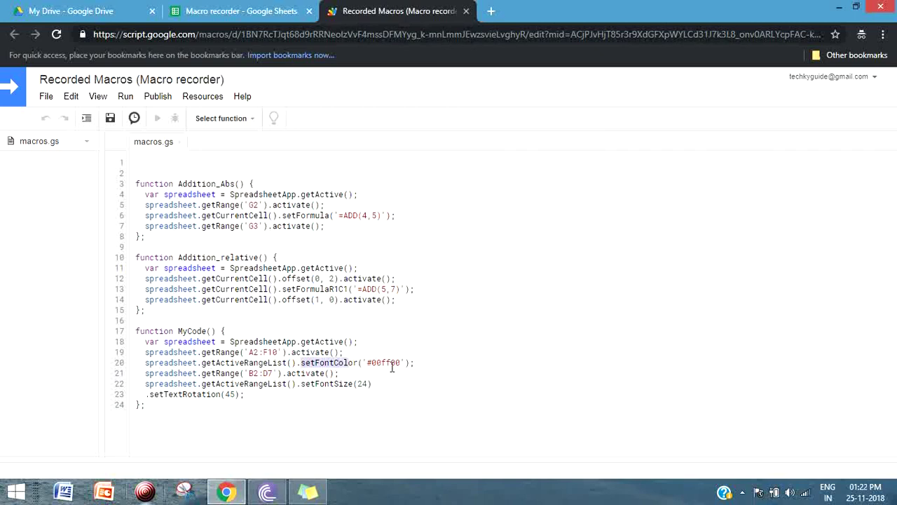
{"action": "double_click", "coordinate": [379, 362]}
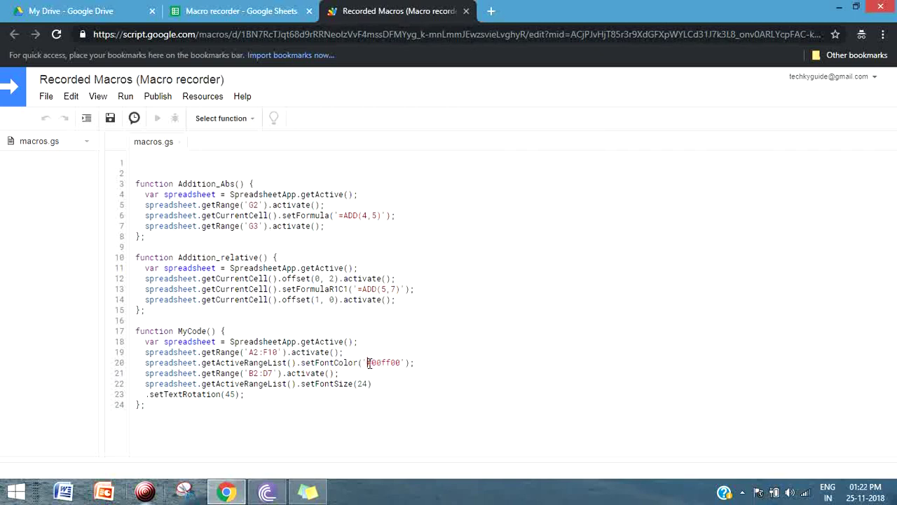
{"action": "left_click", "coordinate": [267, 15]}
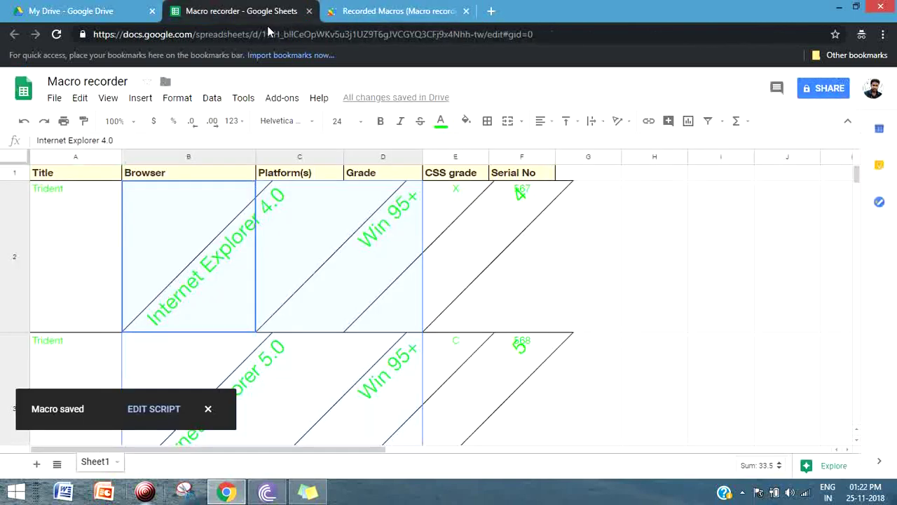
{"action": "left_click", "coordinate": [171, 255]}
{"action": "left_click", "coordinate": [403, 11]}
{"action": "left_click", "coordinate": [370, 370]}
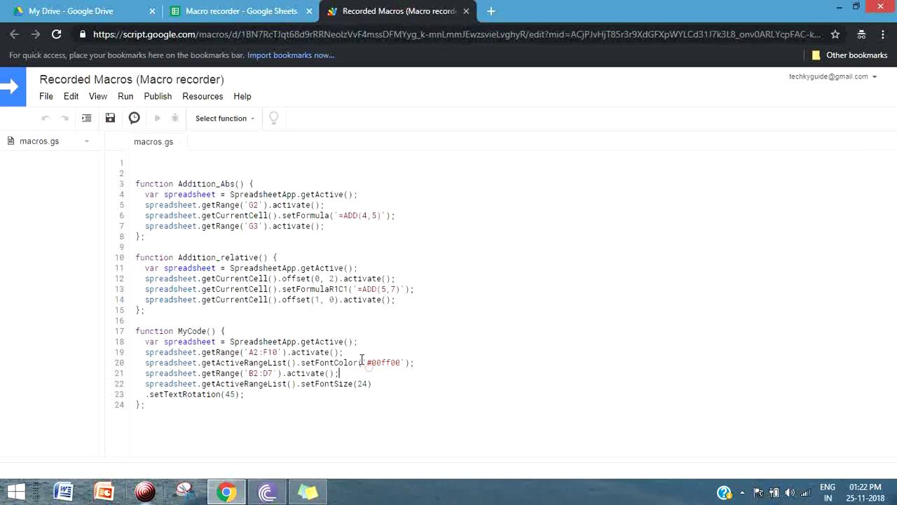
{"action": "left_click_drag", "start_coordinate": [367, 362], "coordinate": [401, 362]}
{"action": "left_click", "coordinate": [300, 384]}
{"action": "double_click", "coordinate": [317, 383]}
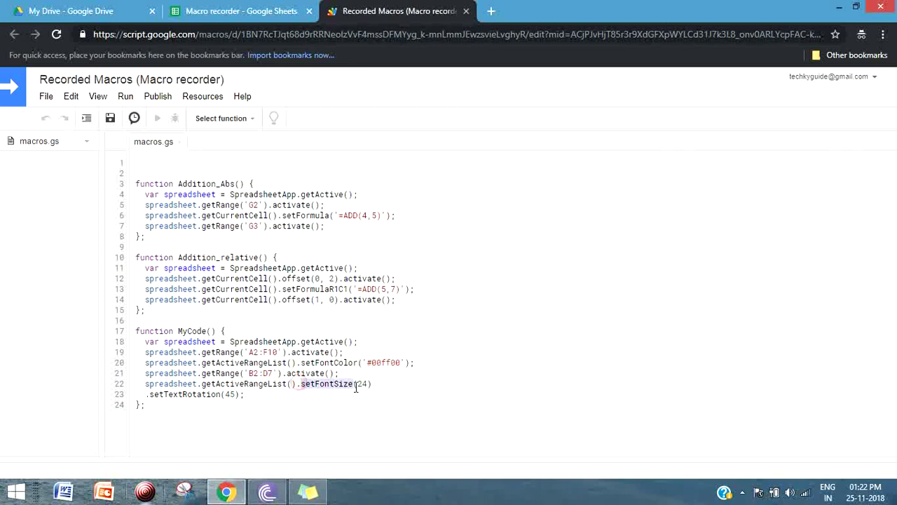
{"action": "left_click_drag", "start_coordinate": [356, 384], "coordinate": [368, 386]}
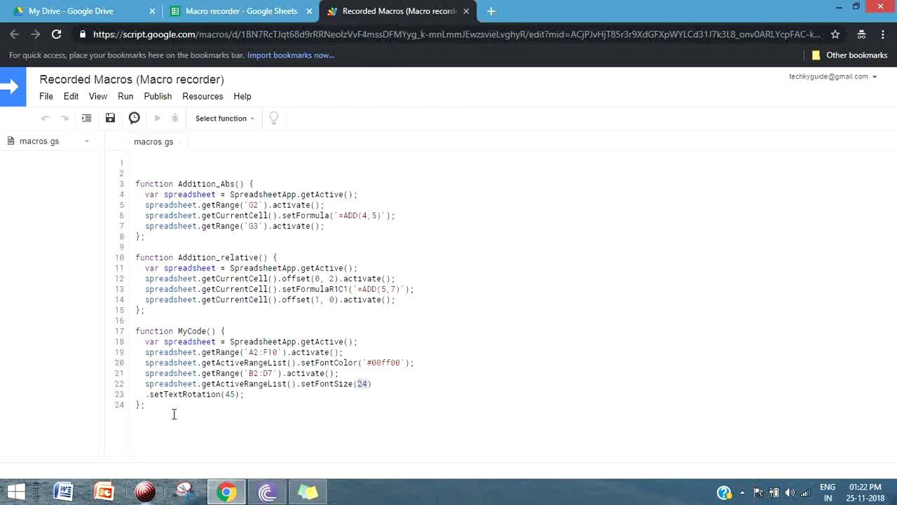
Step: Compare the text rotation options and rotated cells in the sheet with the setTextRotation call and its angle in the MyCode script
{"action": "left_click", "coordinate": [297, 11]}
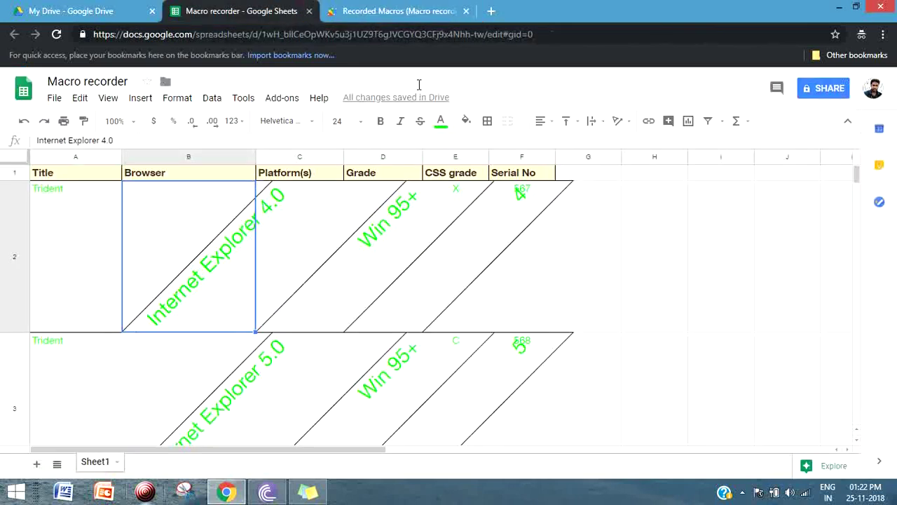
{"action": "left_click", "coordinate": [630, 130]}
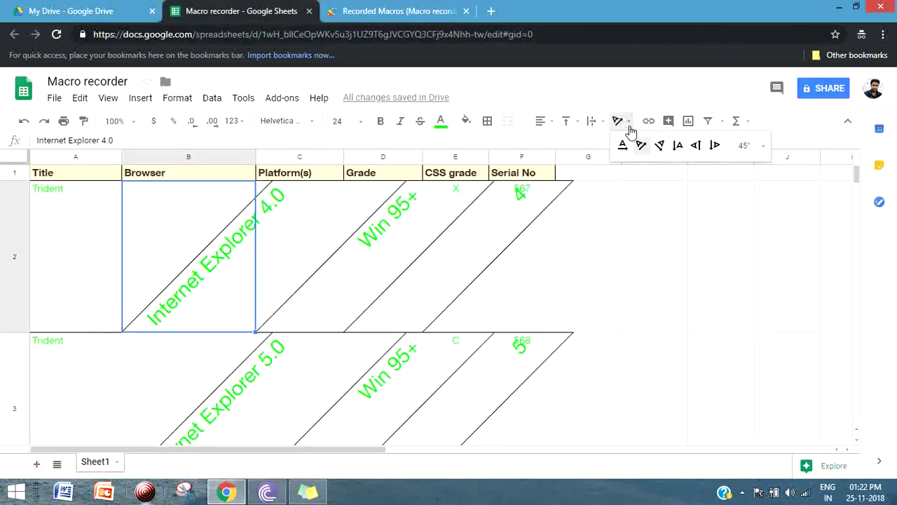
{"action": "left_click", "coordinate": [253, 319]}
{"action": "left_click", "coordinate": [274, 260]}
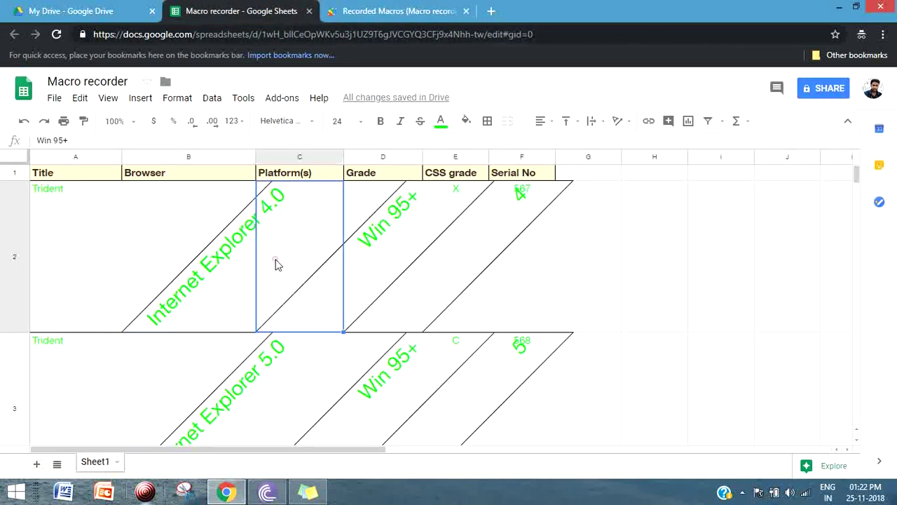
{"action": "left_click", "coordinate": [396, 10]}
{"action": "left_click_drag", "start_coordinate": [145, 394], "coordinate": [254, 394]}
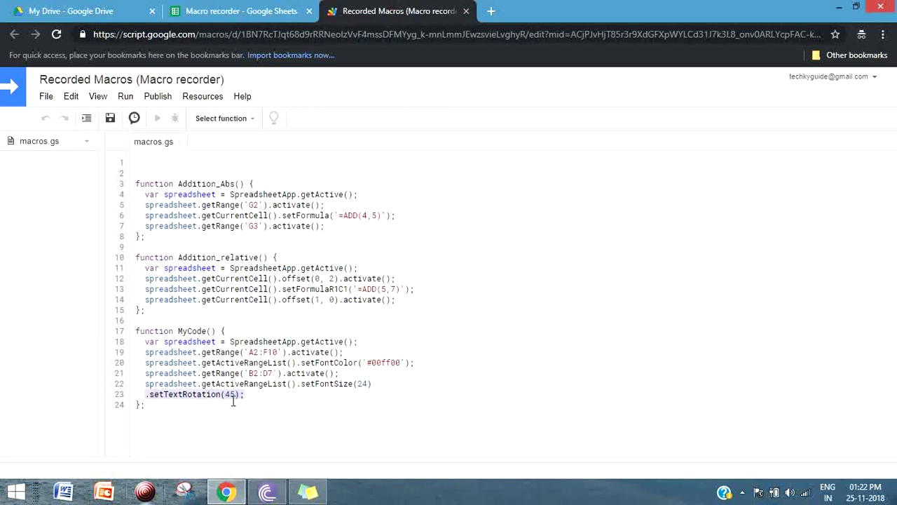
{"action": "left_click", "coordinate": [226, 394]}
{"action": "double_click", "coordinate": [227, 394]}
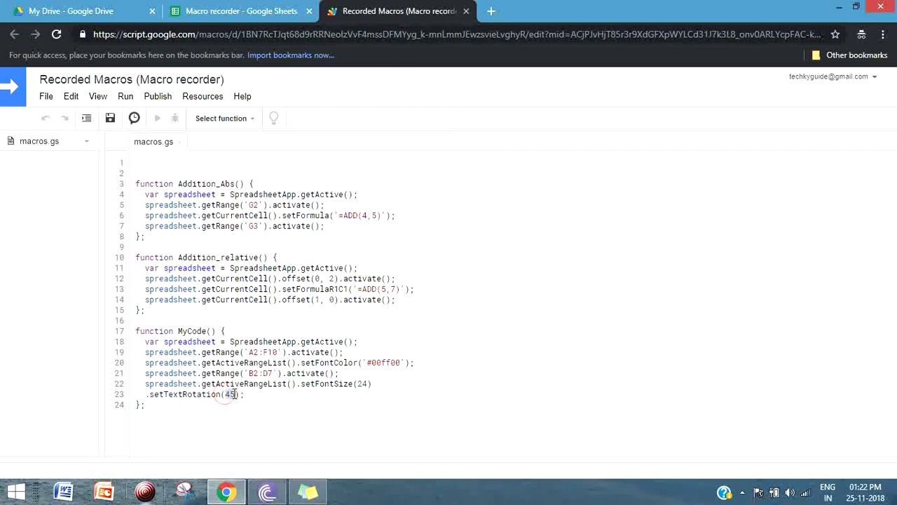